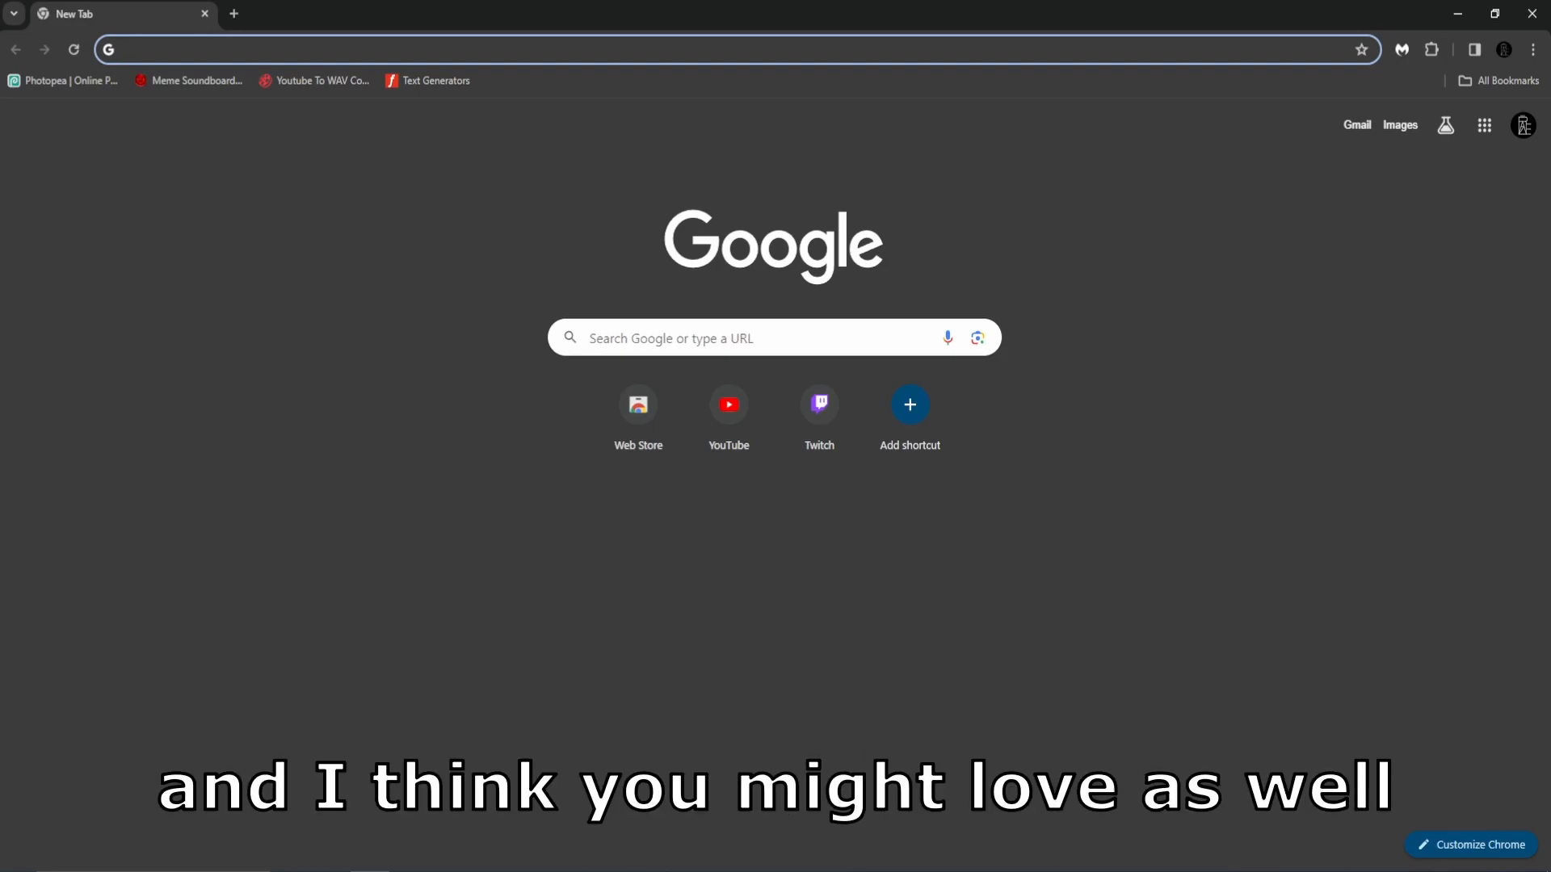
text(ph)
text(otopea)
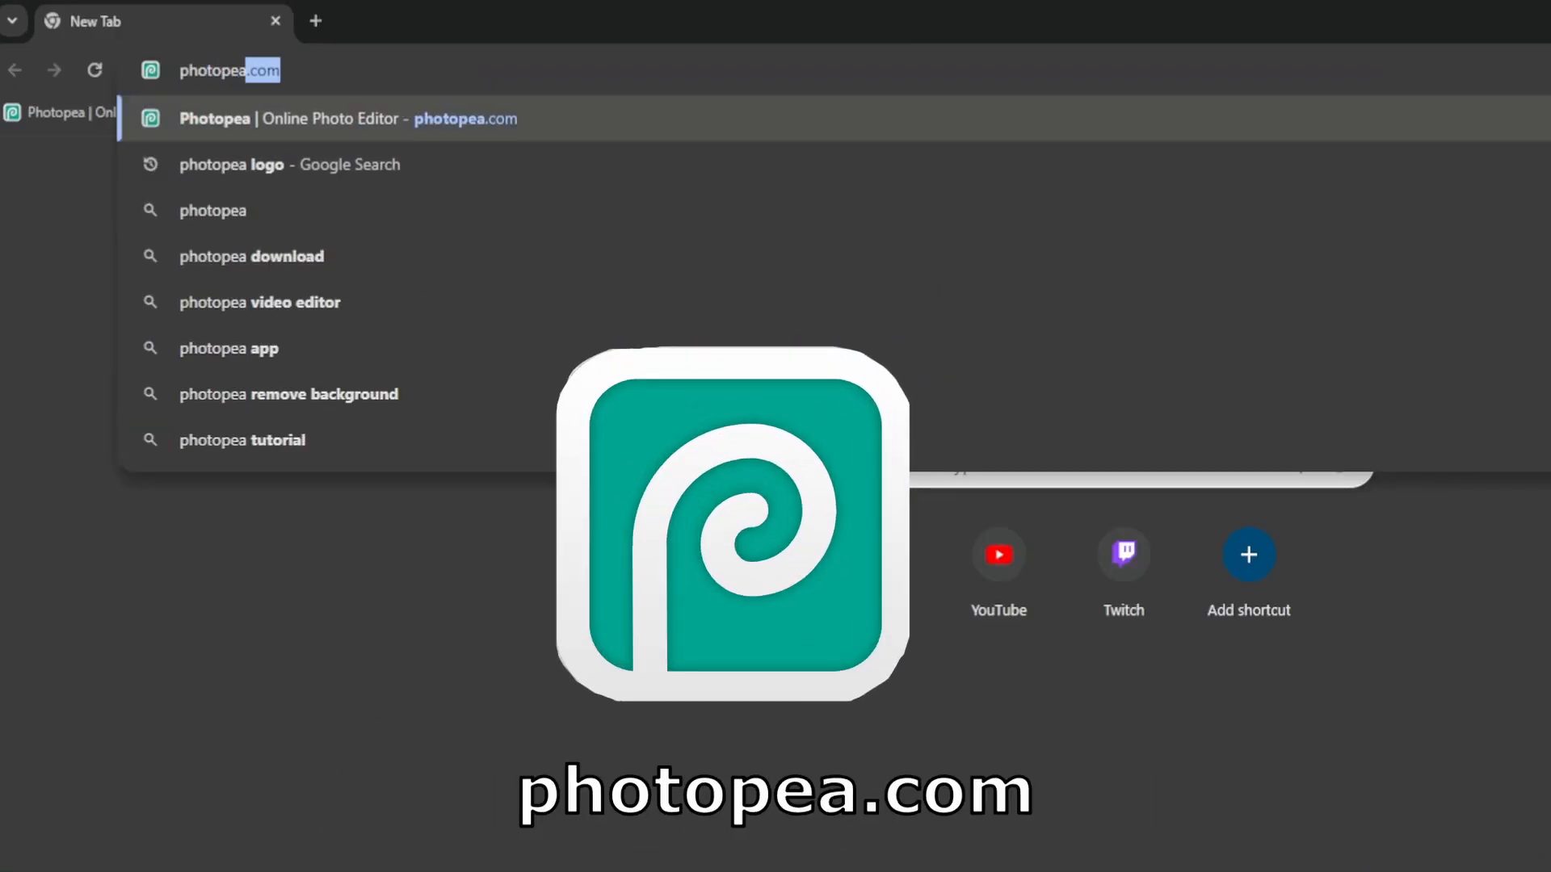
text(.com)
Step: Load the photopea.com home page from the address bar
key(Return)
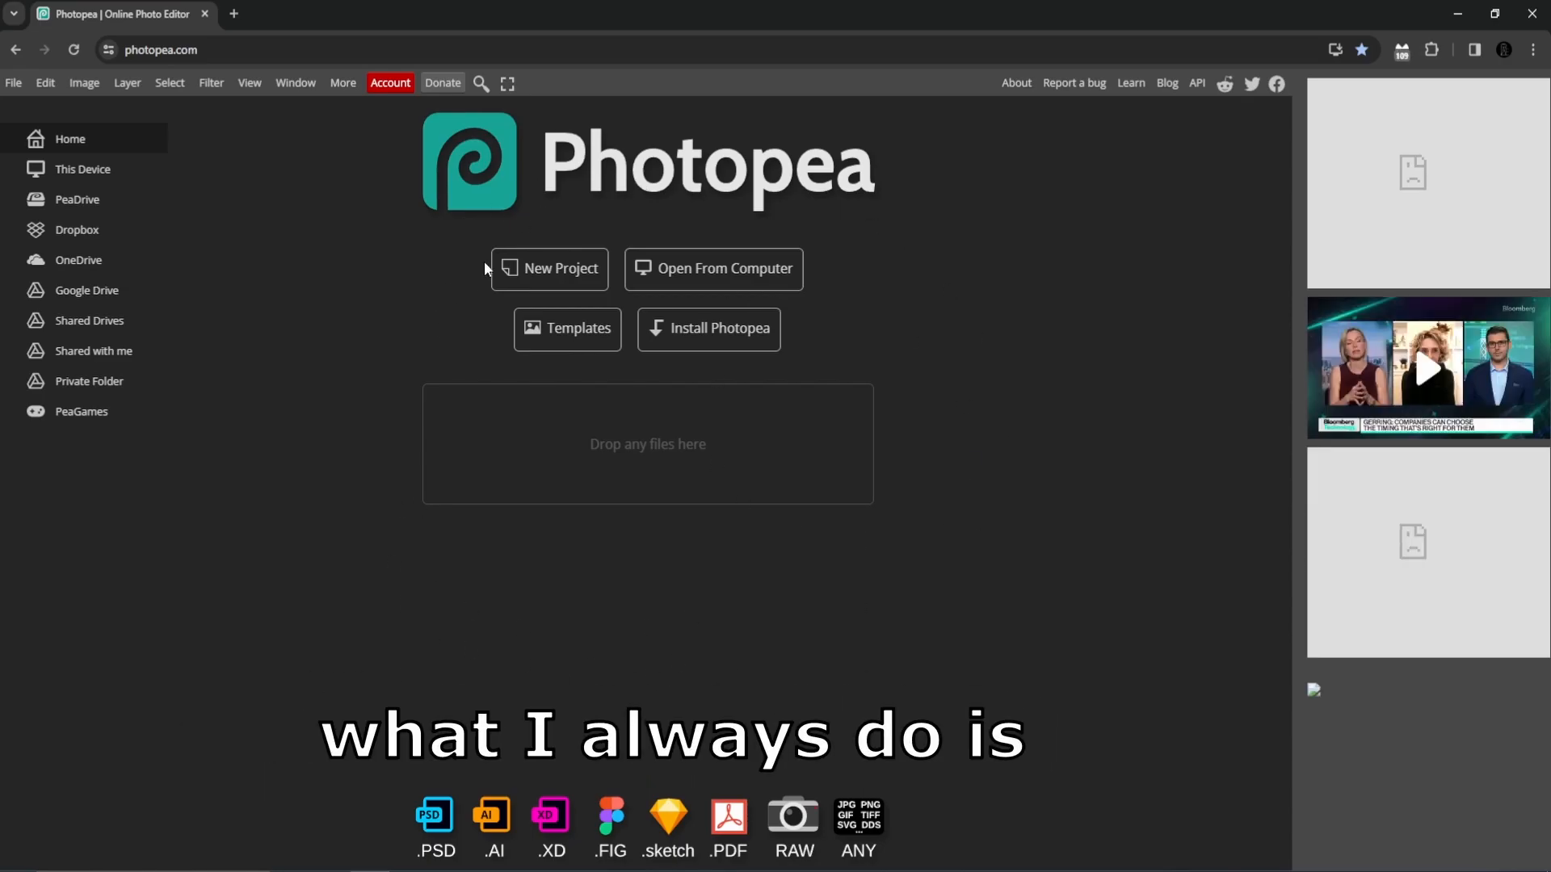
Step: Start a New Project and set its background option to Transparent
click(554, 269)
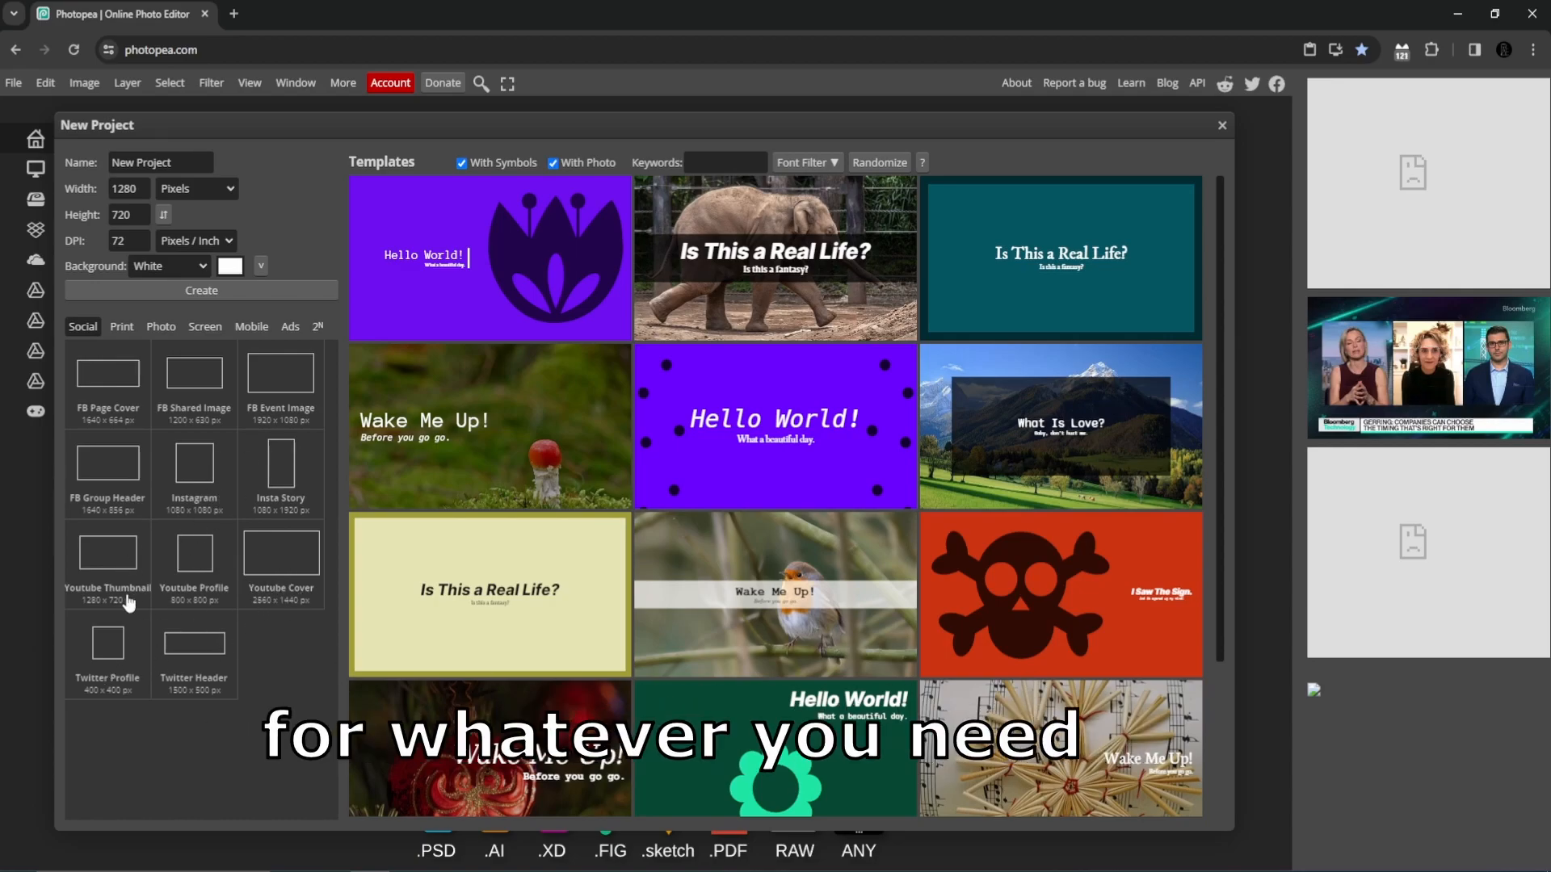
click(170, 267)
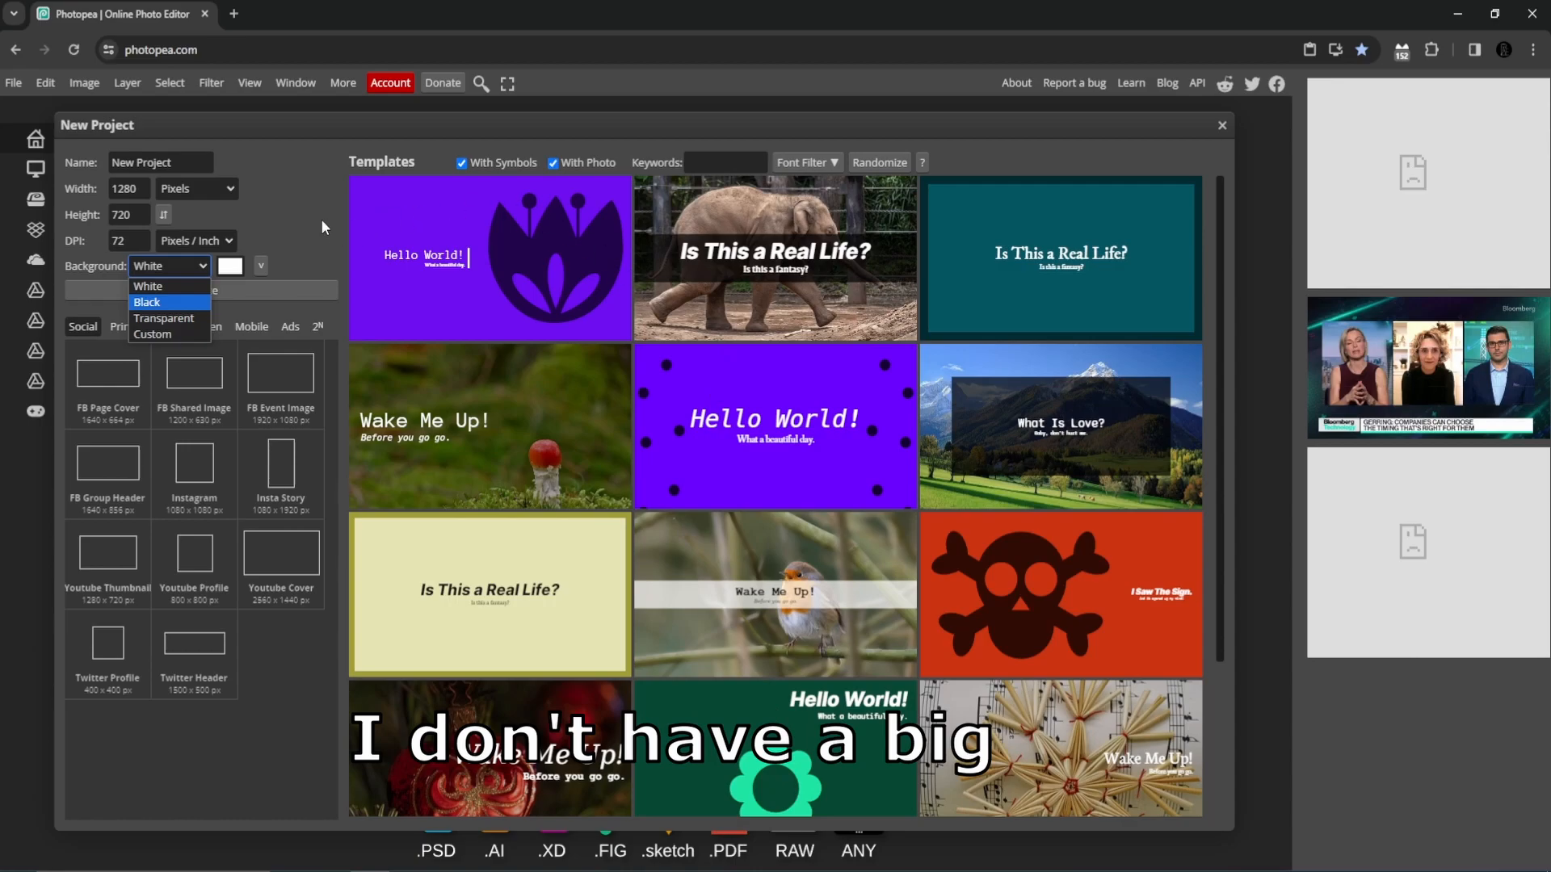
click(169, 317)
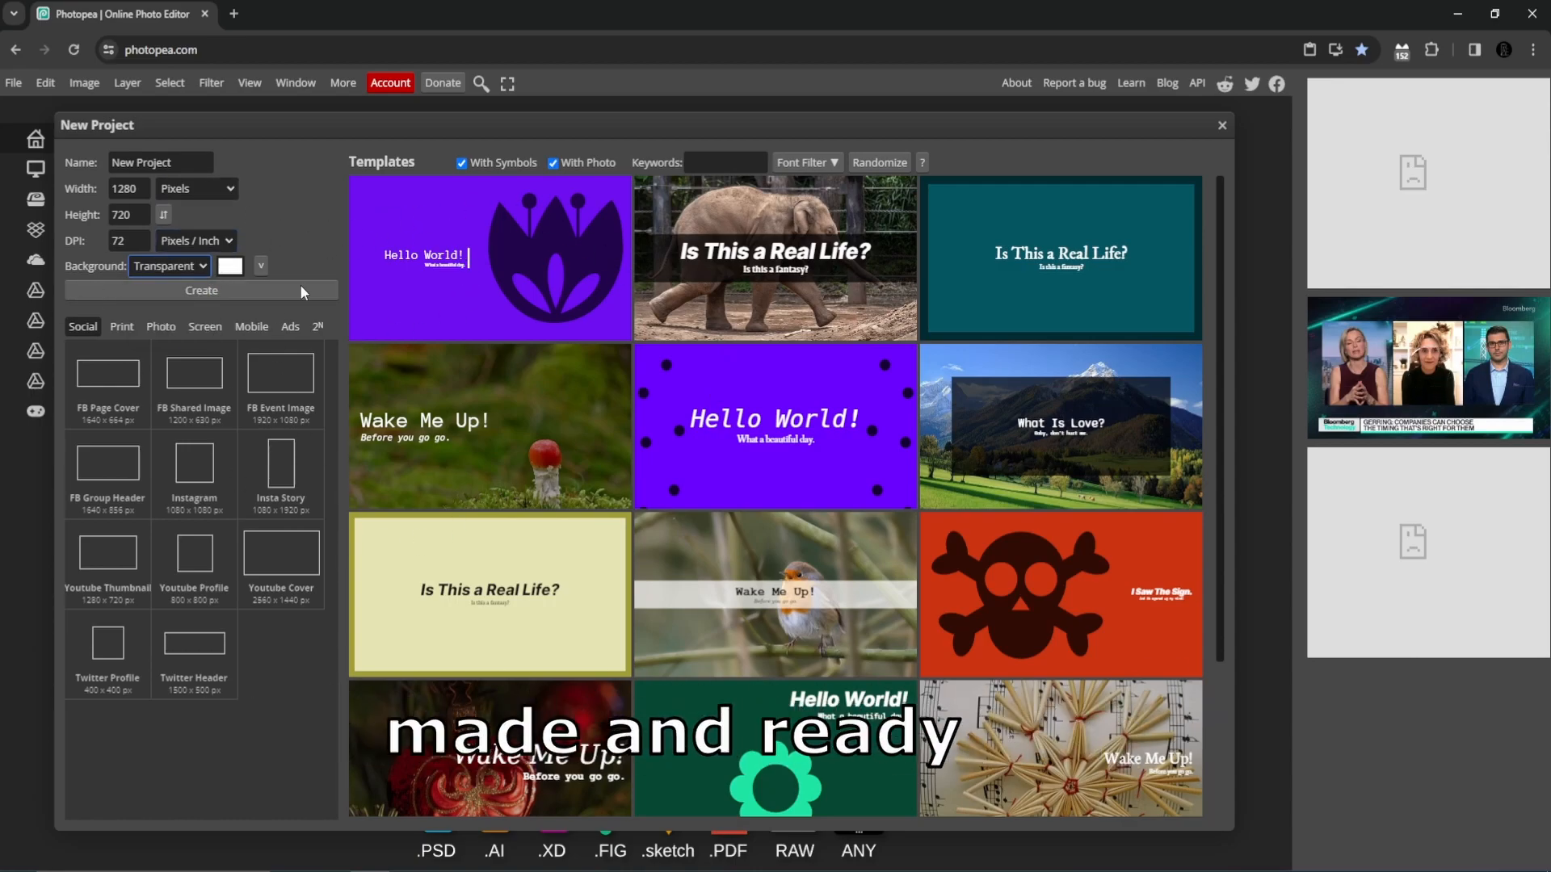
Step: Create the canvas and draw six black rectangles and bars of varied sizes with the Rectangle tool
click(227, 291)
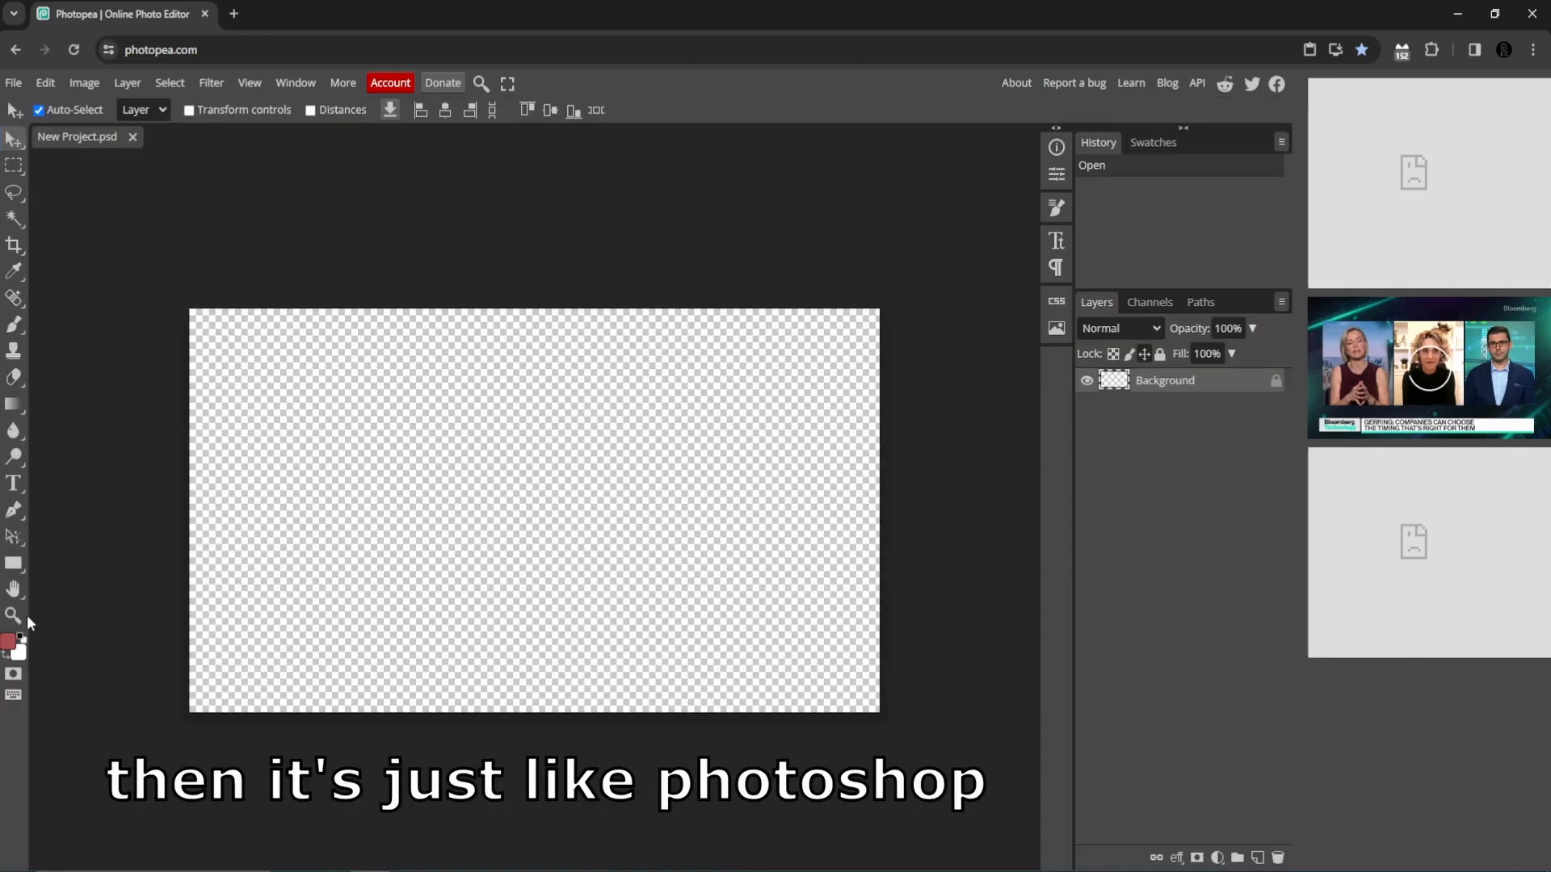
click(14, 564)
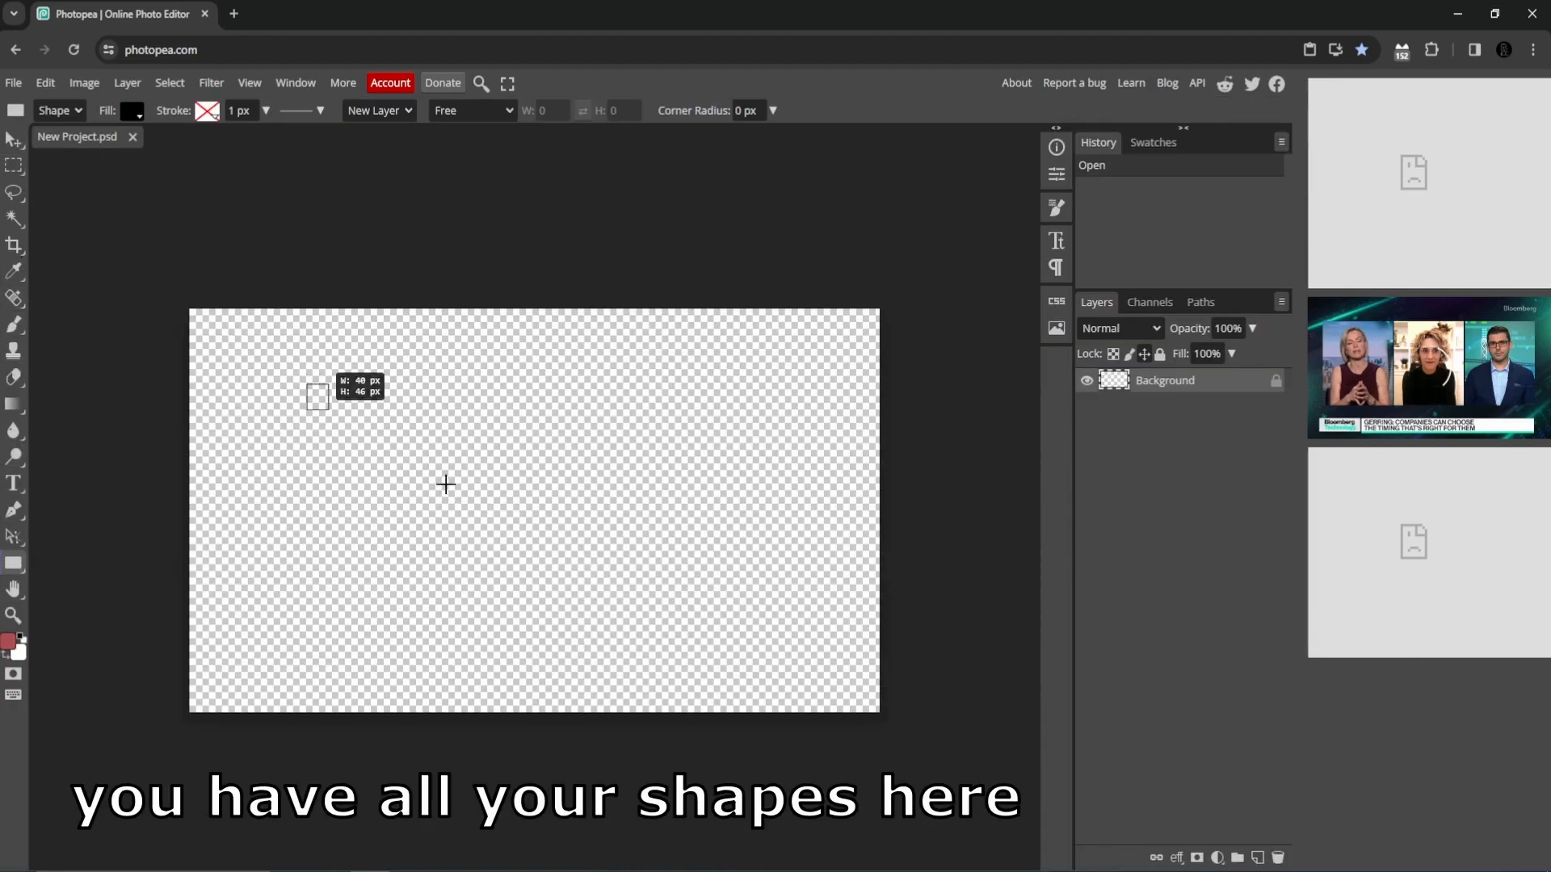
drag(307, 383, 501, 504)
drag(551, 405, 615, 570)
drag(418, 579, 682, 628)
drag(759, 530, 760, 452)
drag(748, 371, 668, 407)
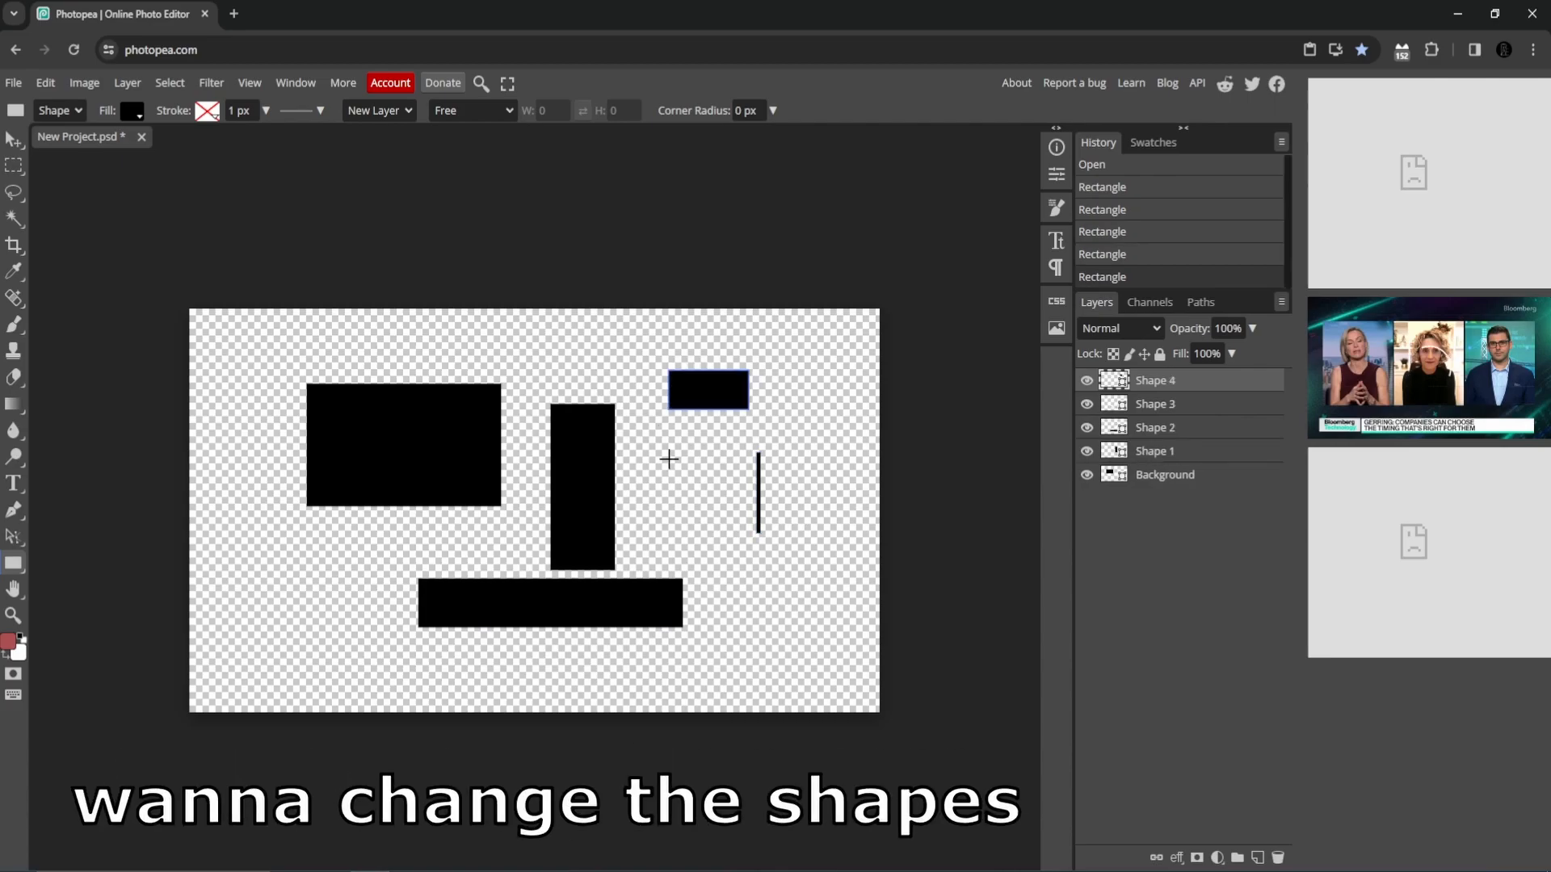
click(129, 111)
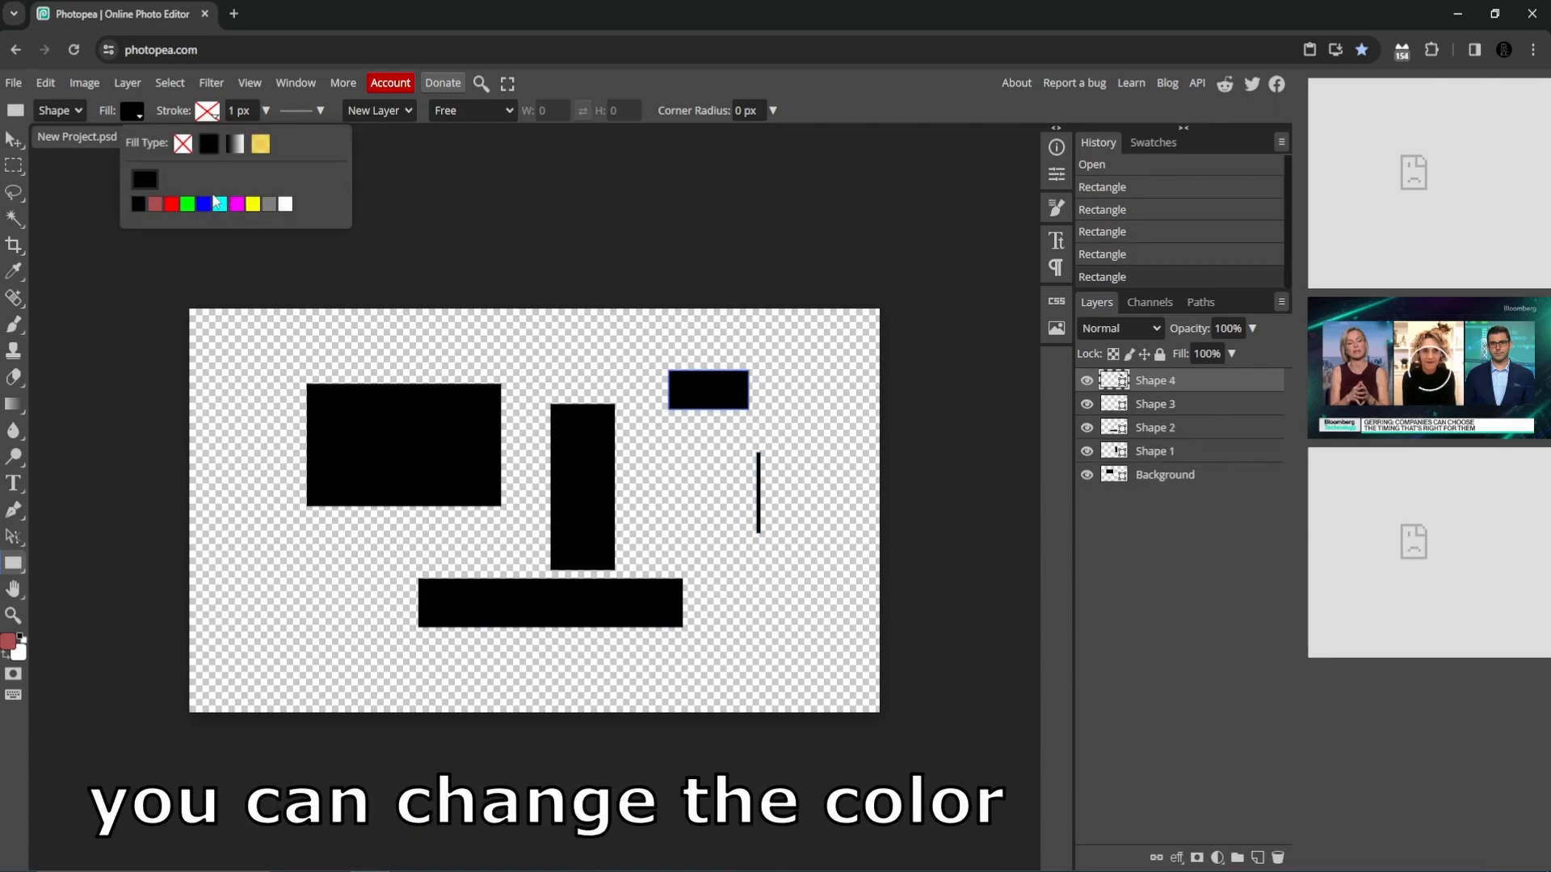
drag(530, 345, 610, 396)
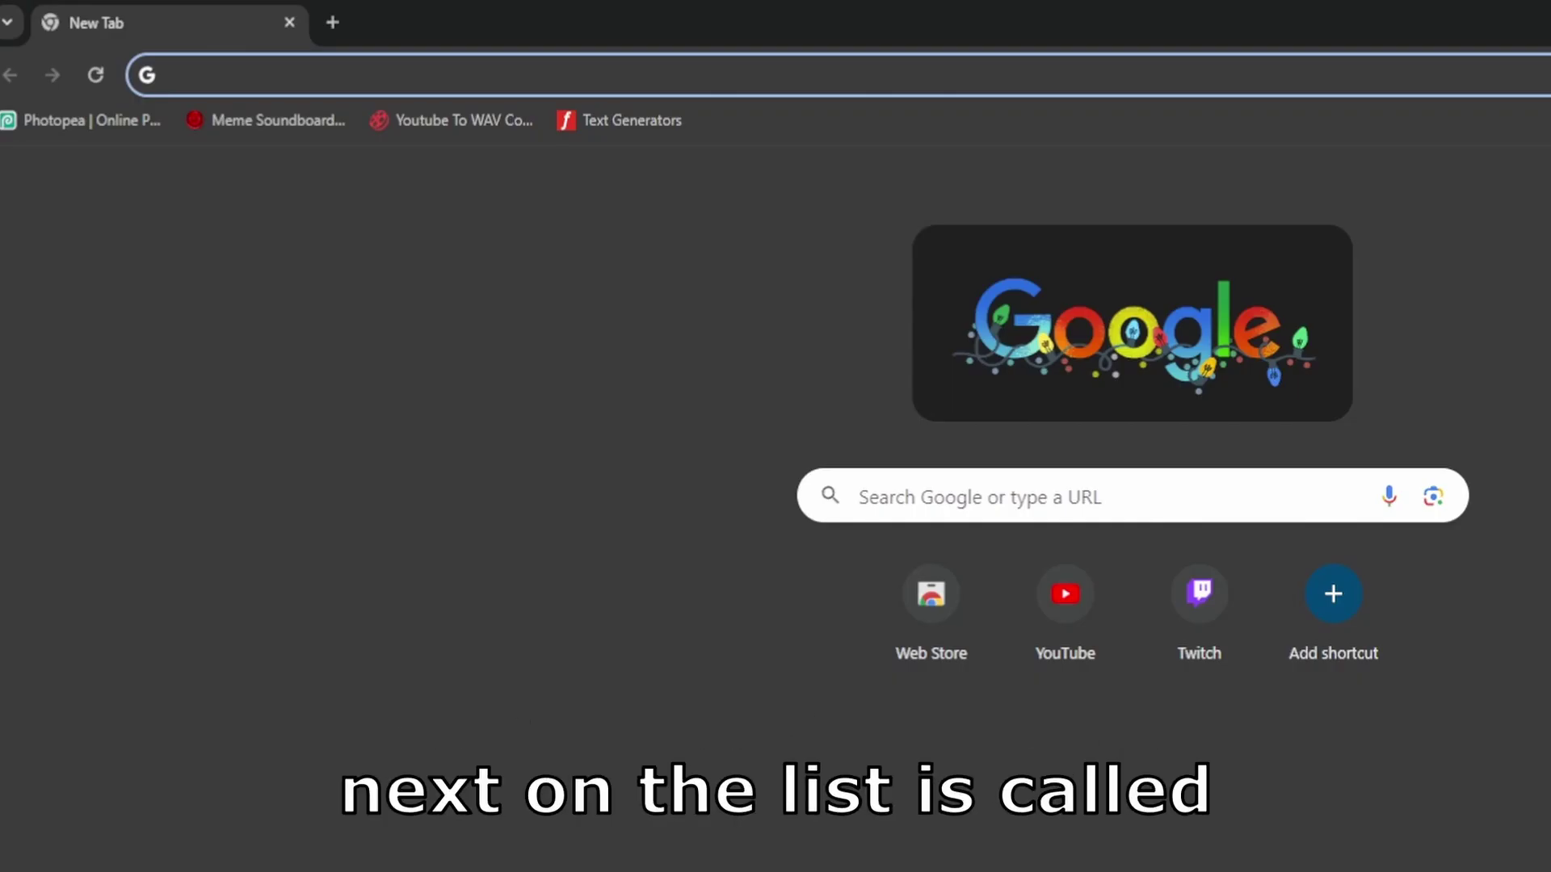
text(myinstan)
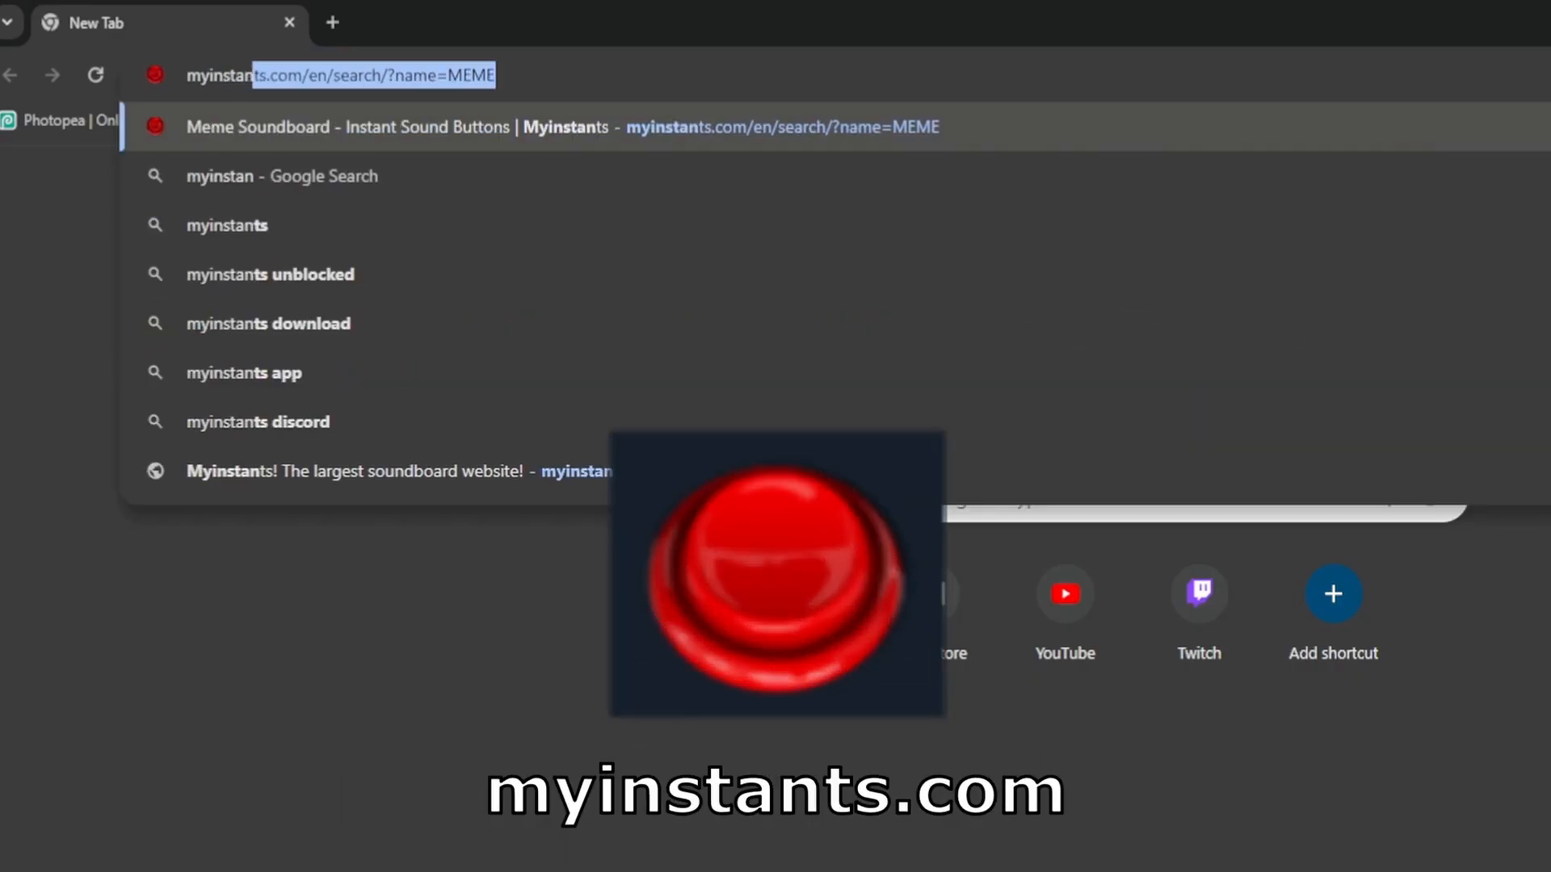
text(ts.com)
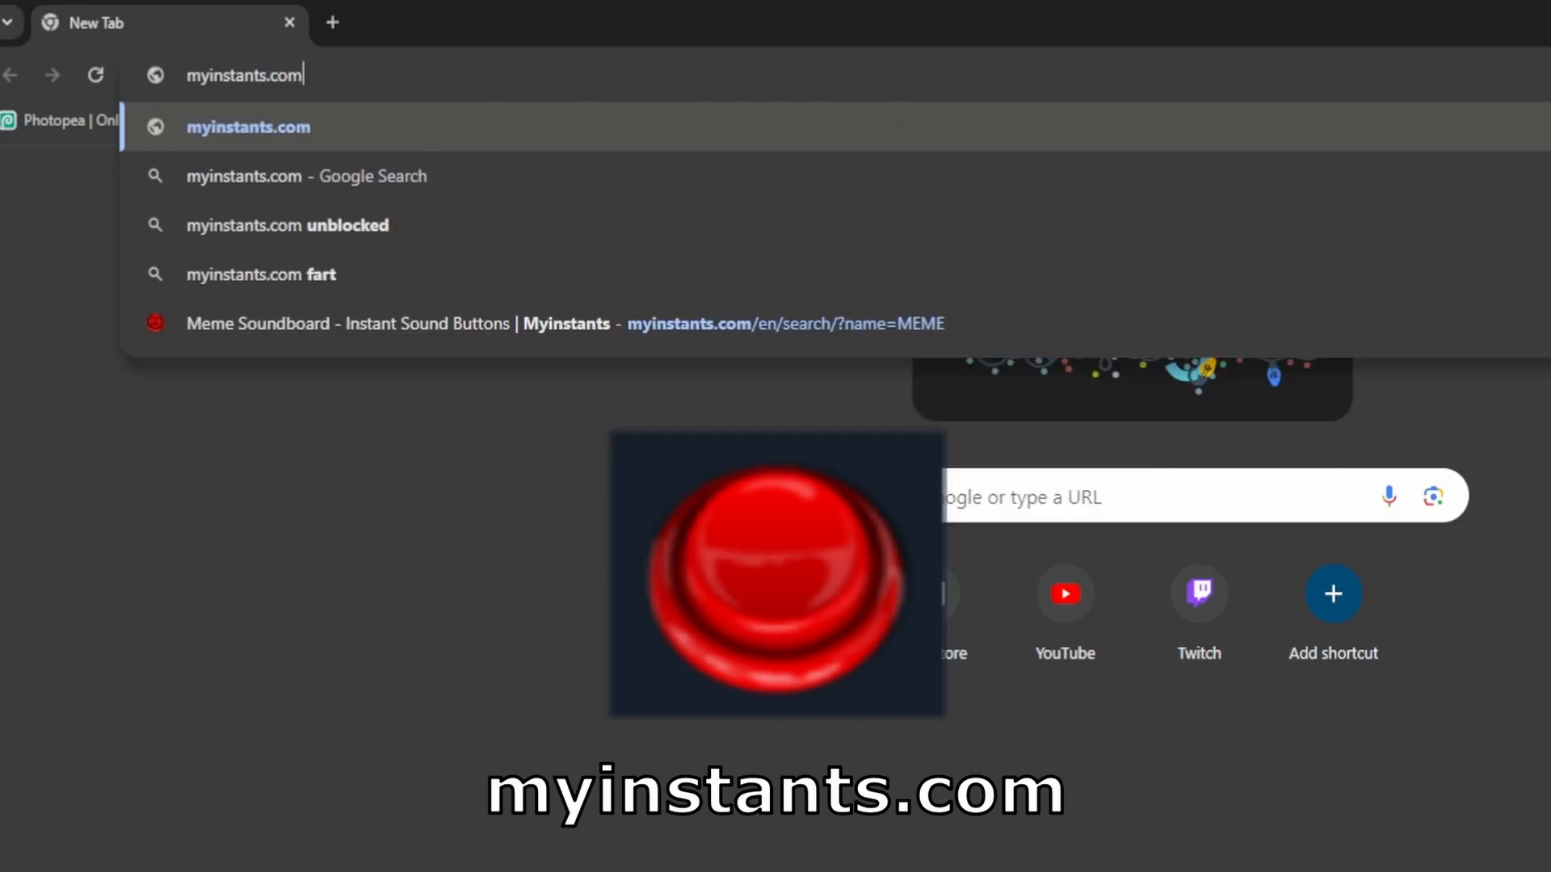
Step: Load myinstants.com, play the oof minecraft sound and glance at the Categories list
key(Return)
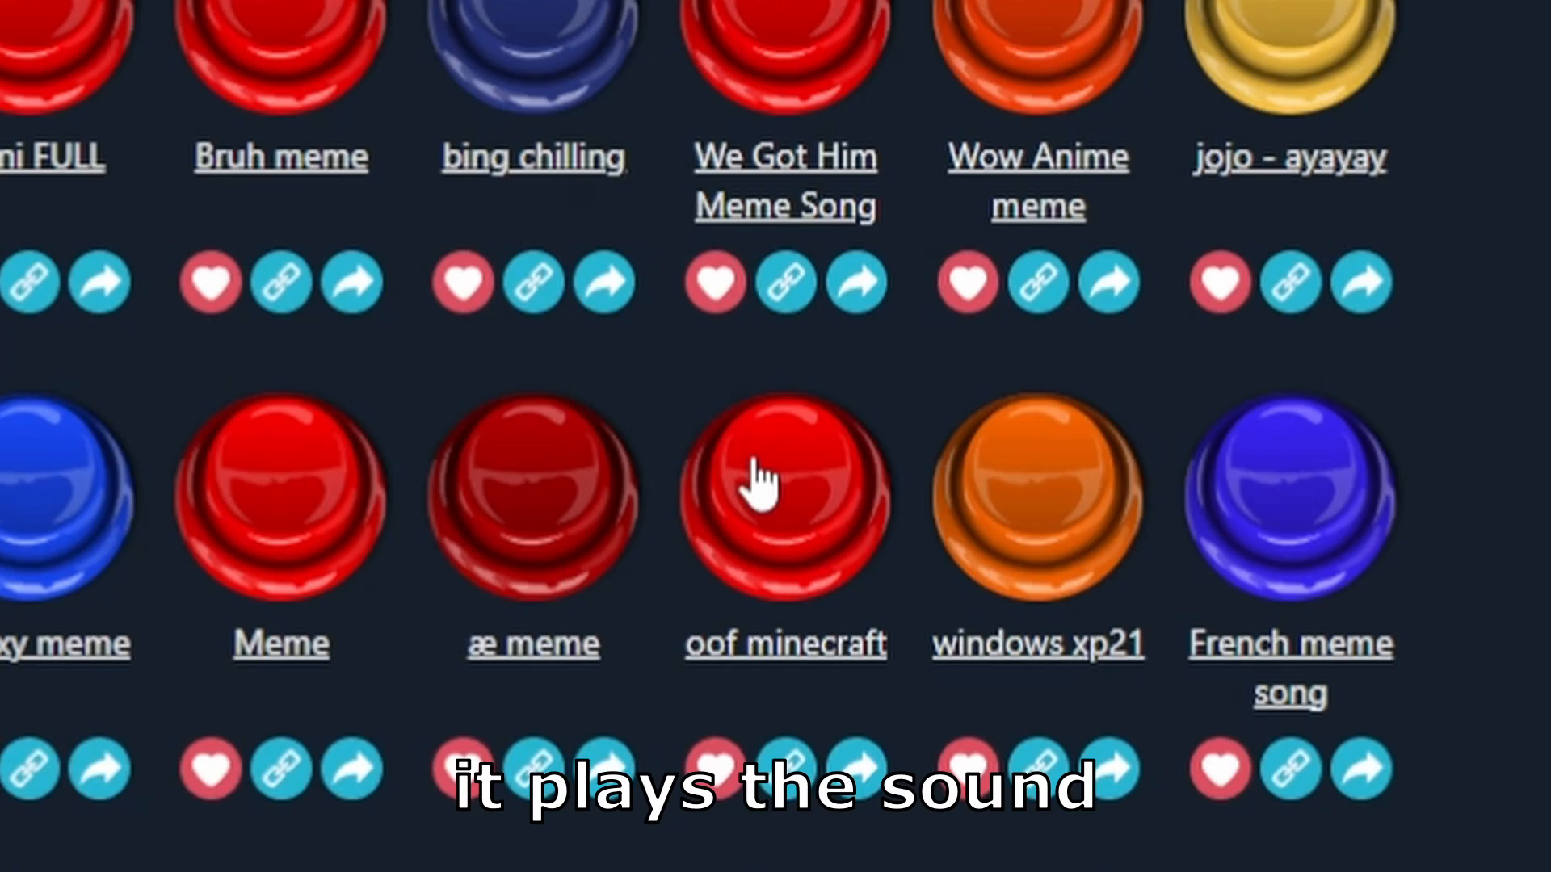
click(773, 482)
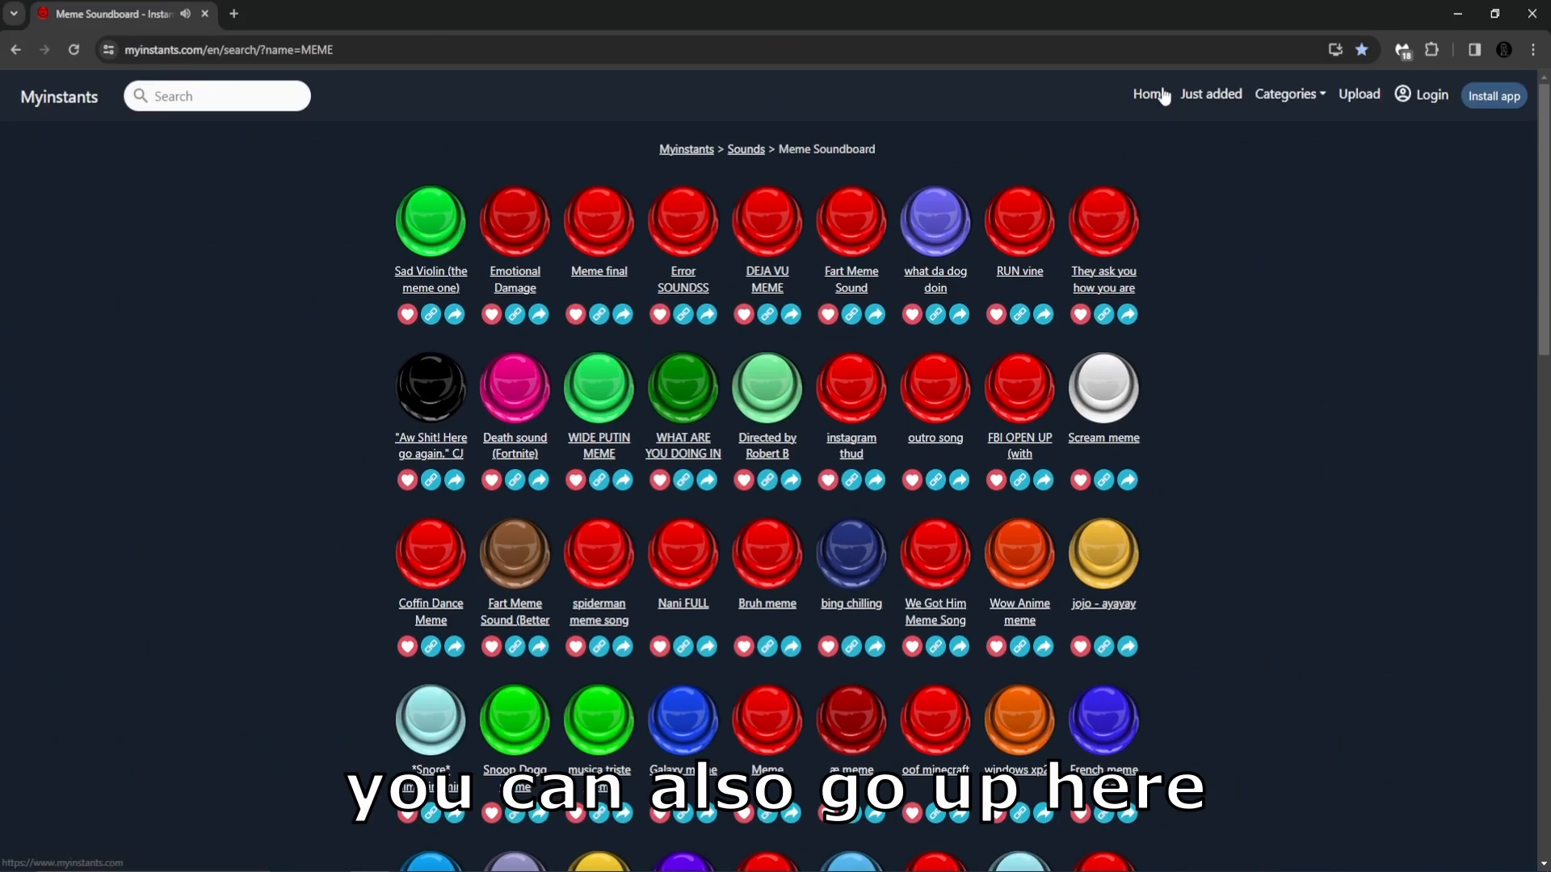
click(1289, 96)
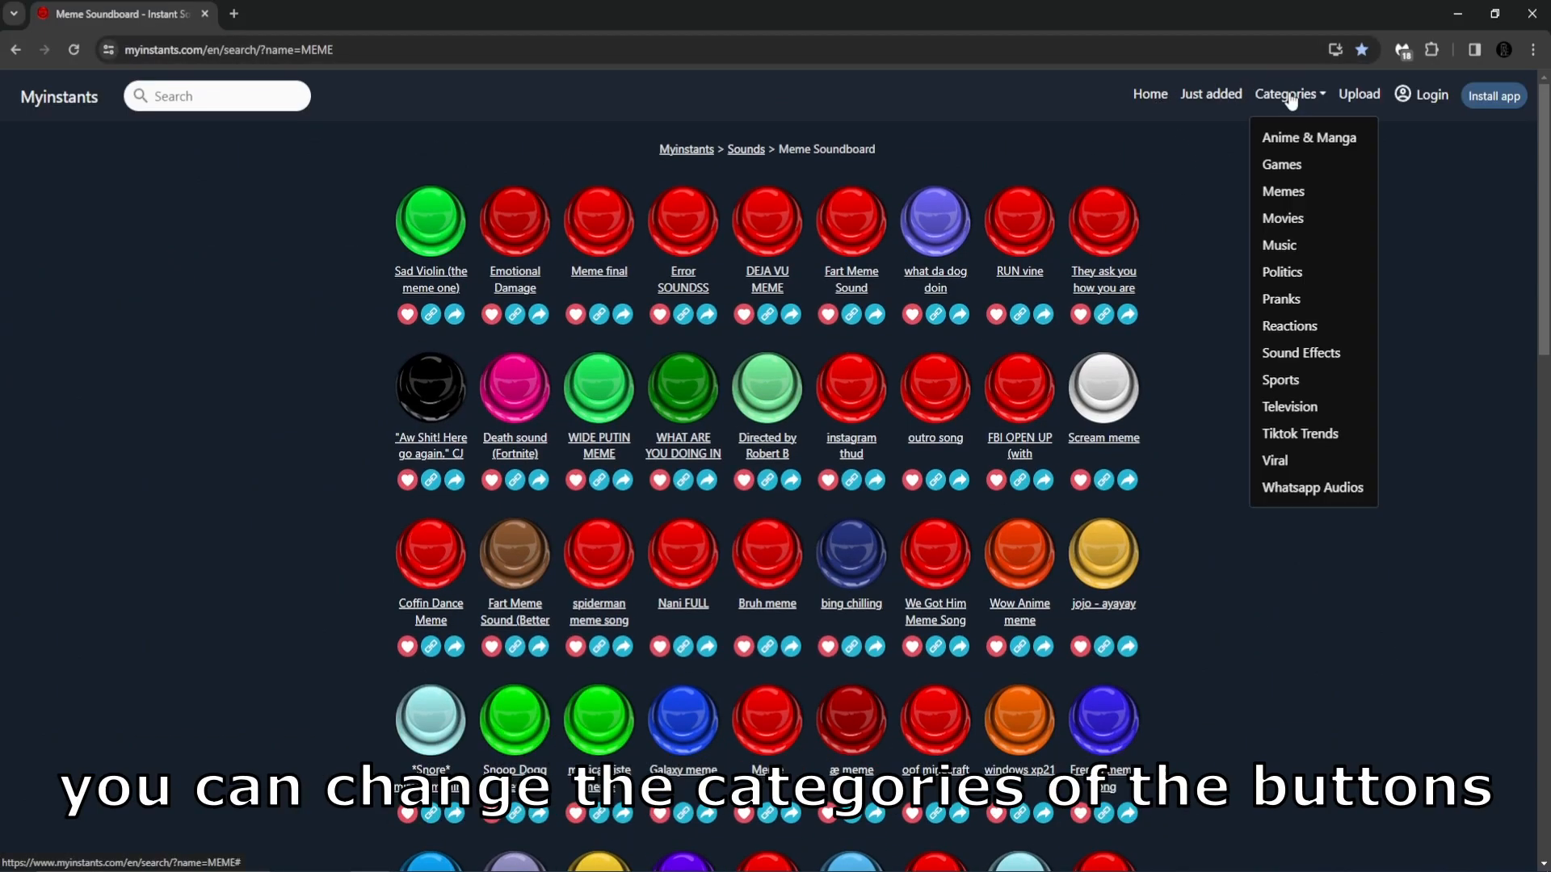
click(164, 191)
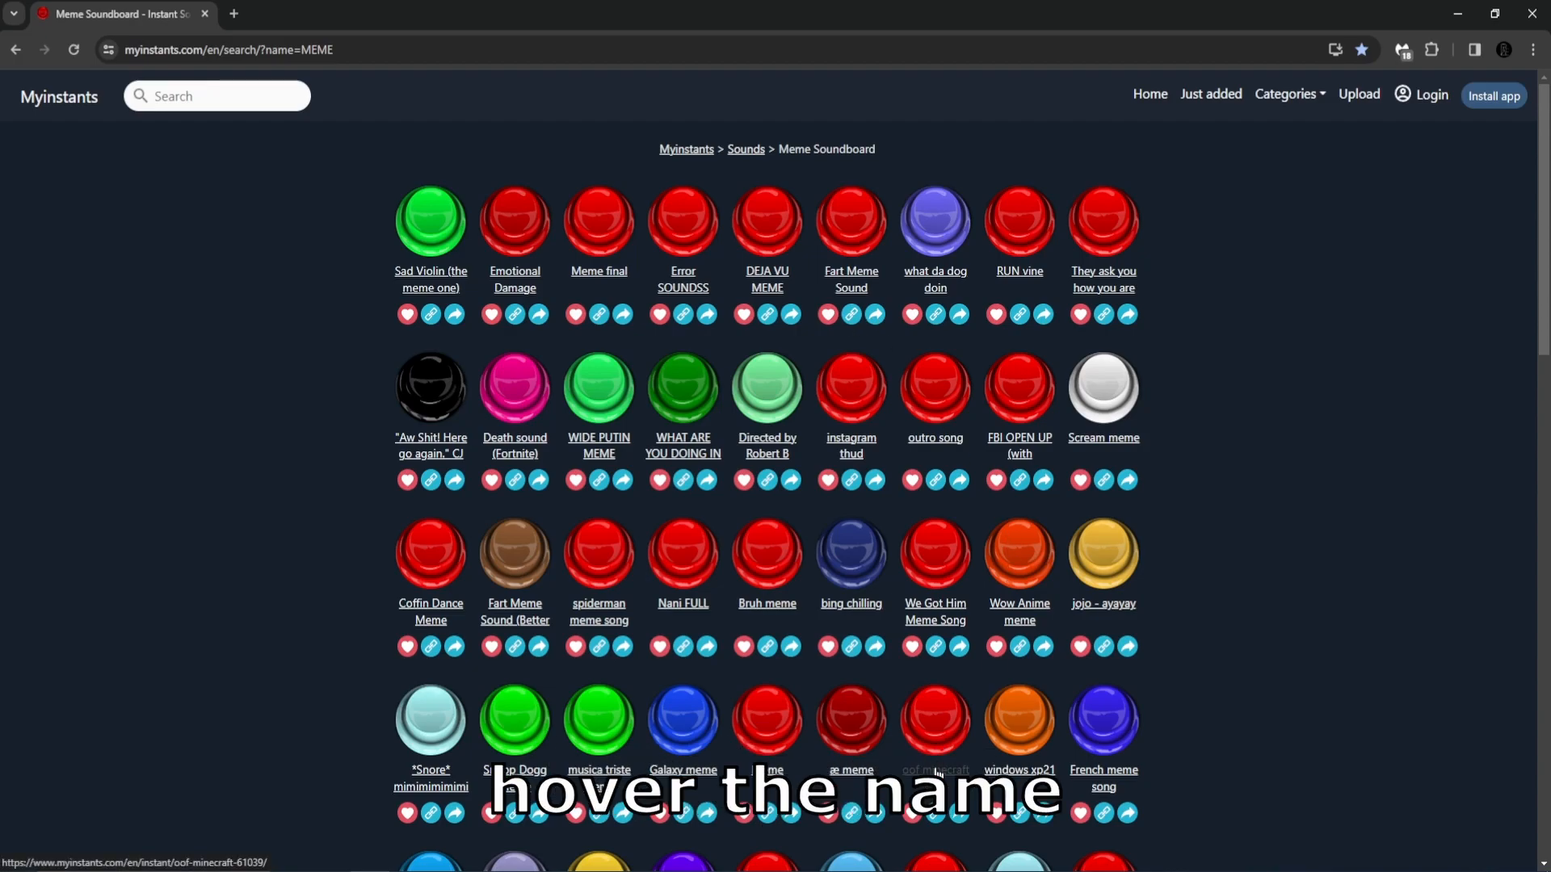
Step: Download the oof minecraft sound as an MP3 from its own page
click(925, 771)
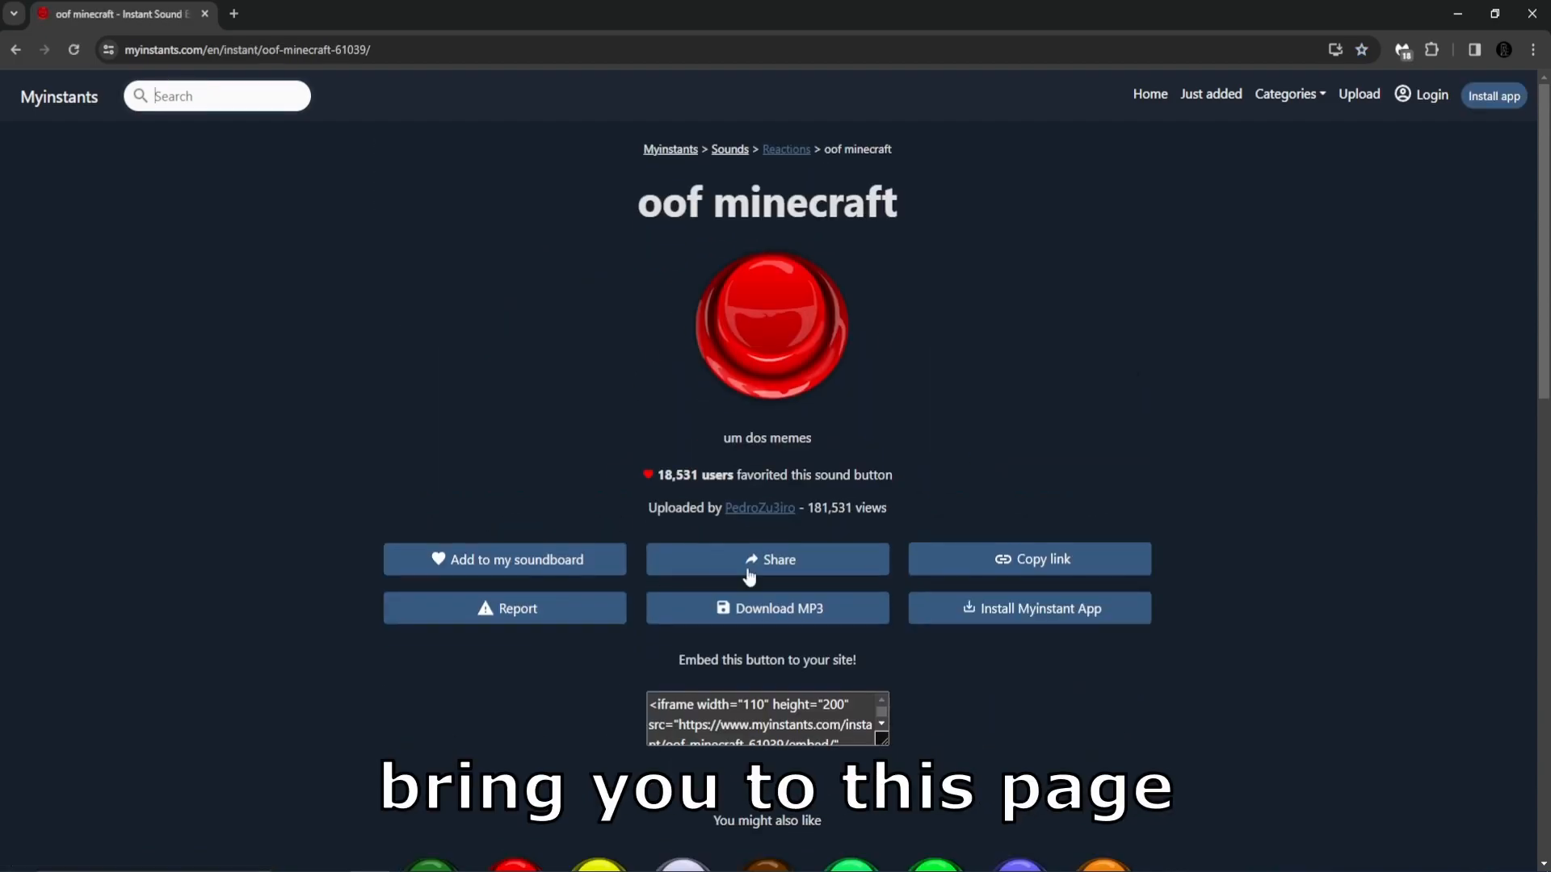
click(753, 621)
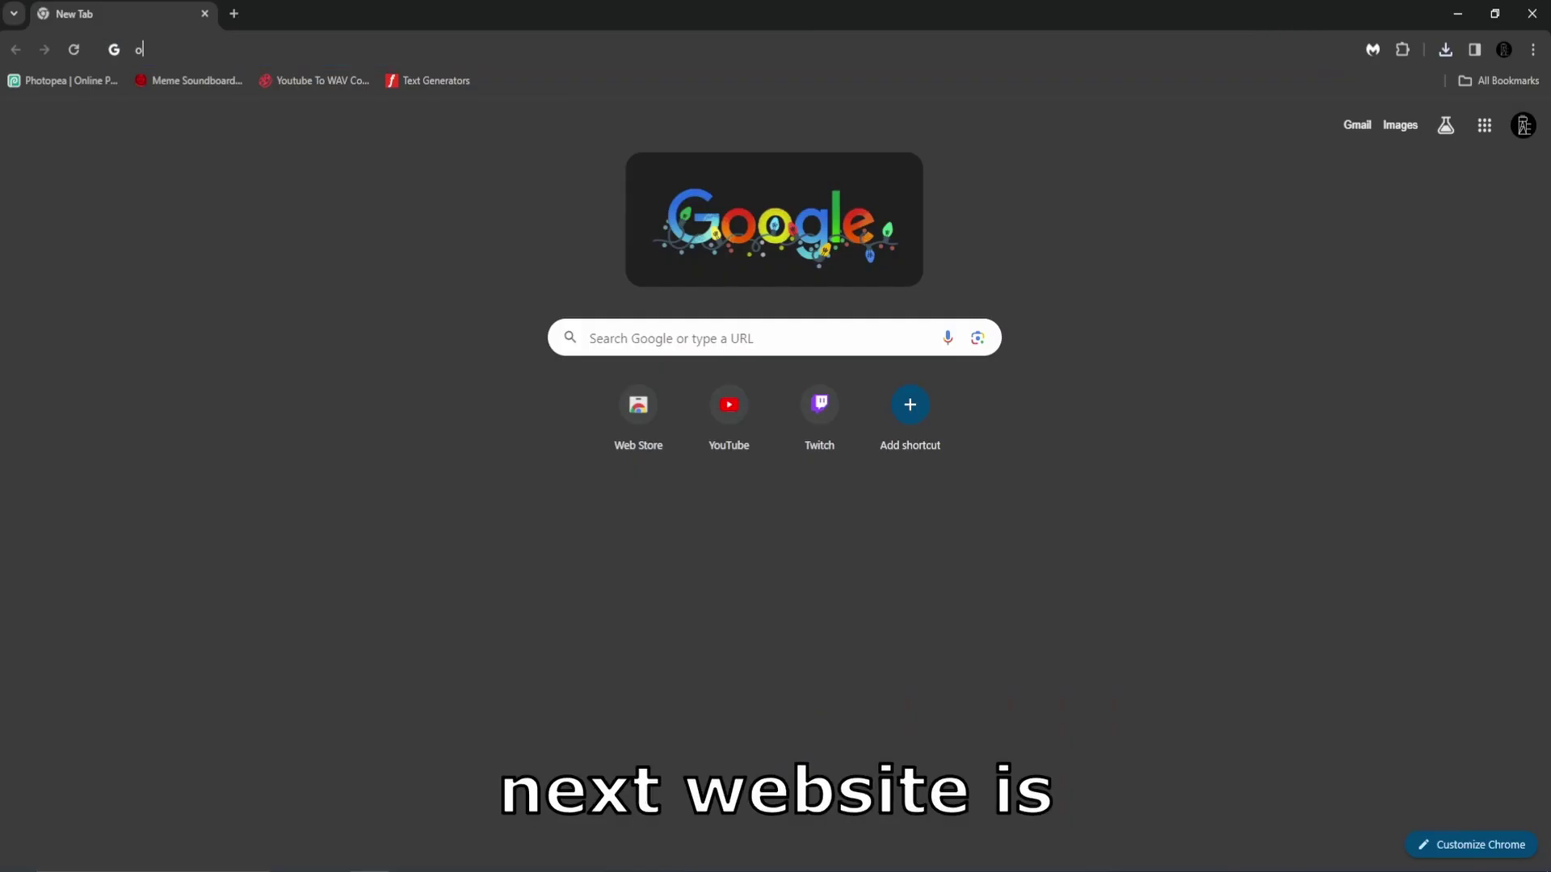
text(on)
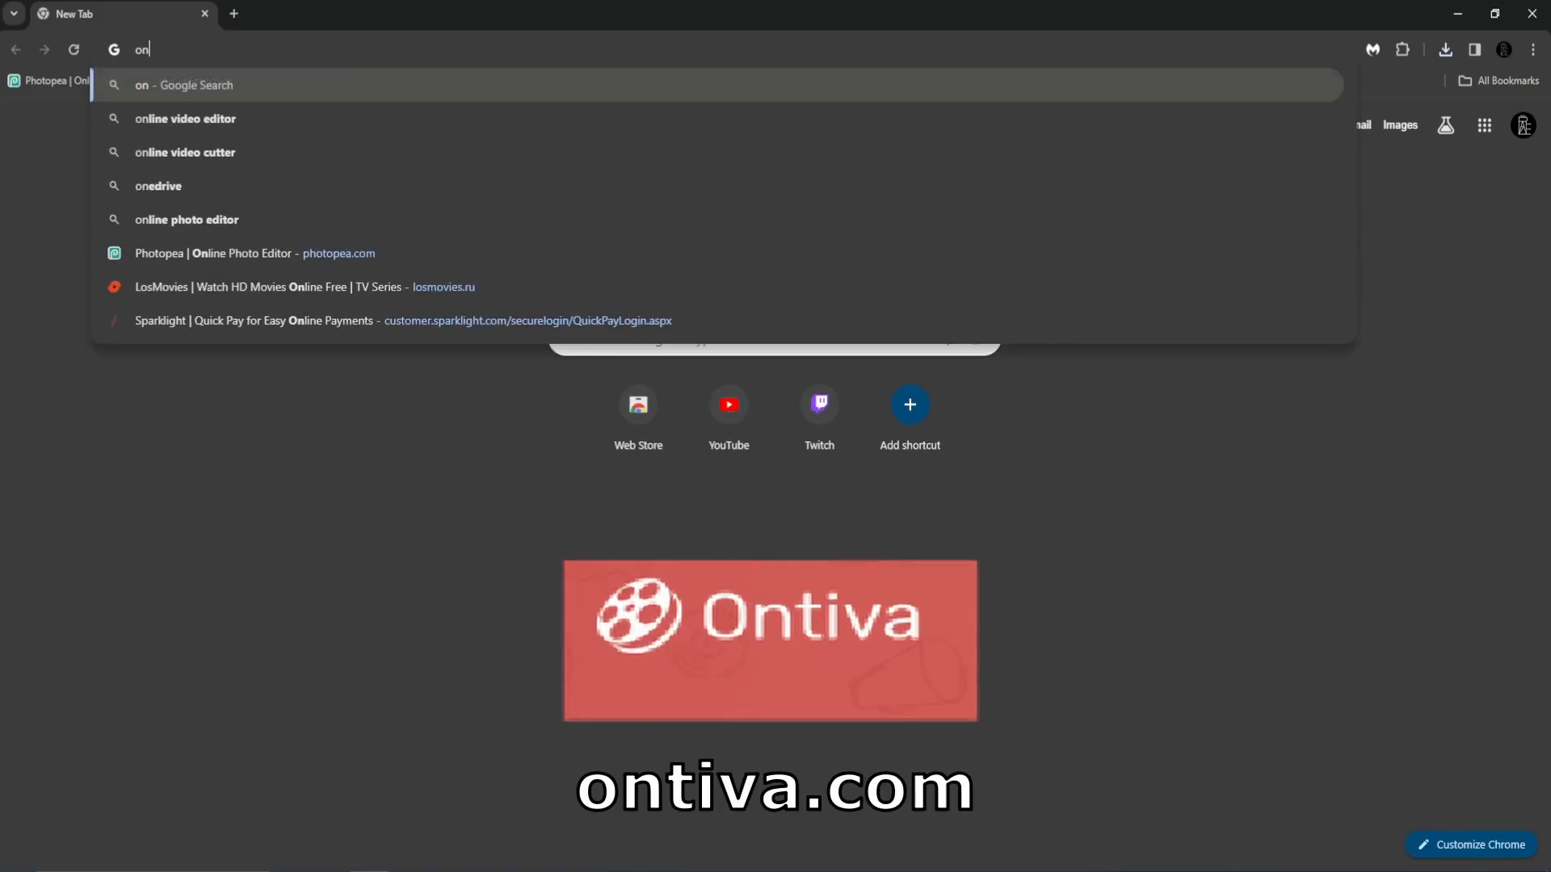
text(tiva.com)
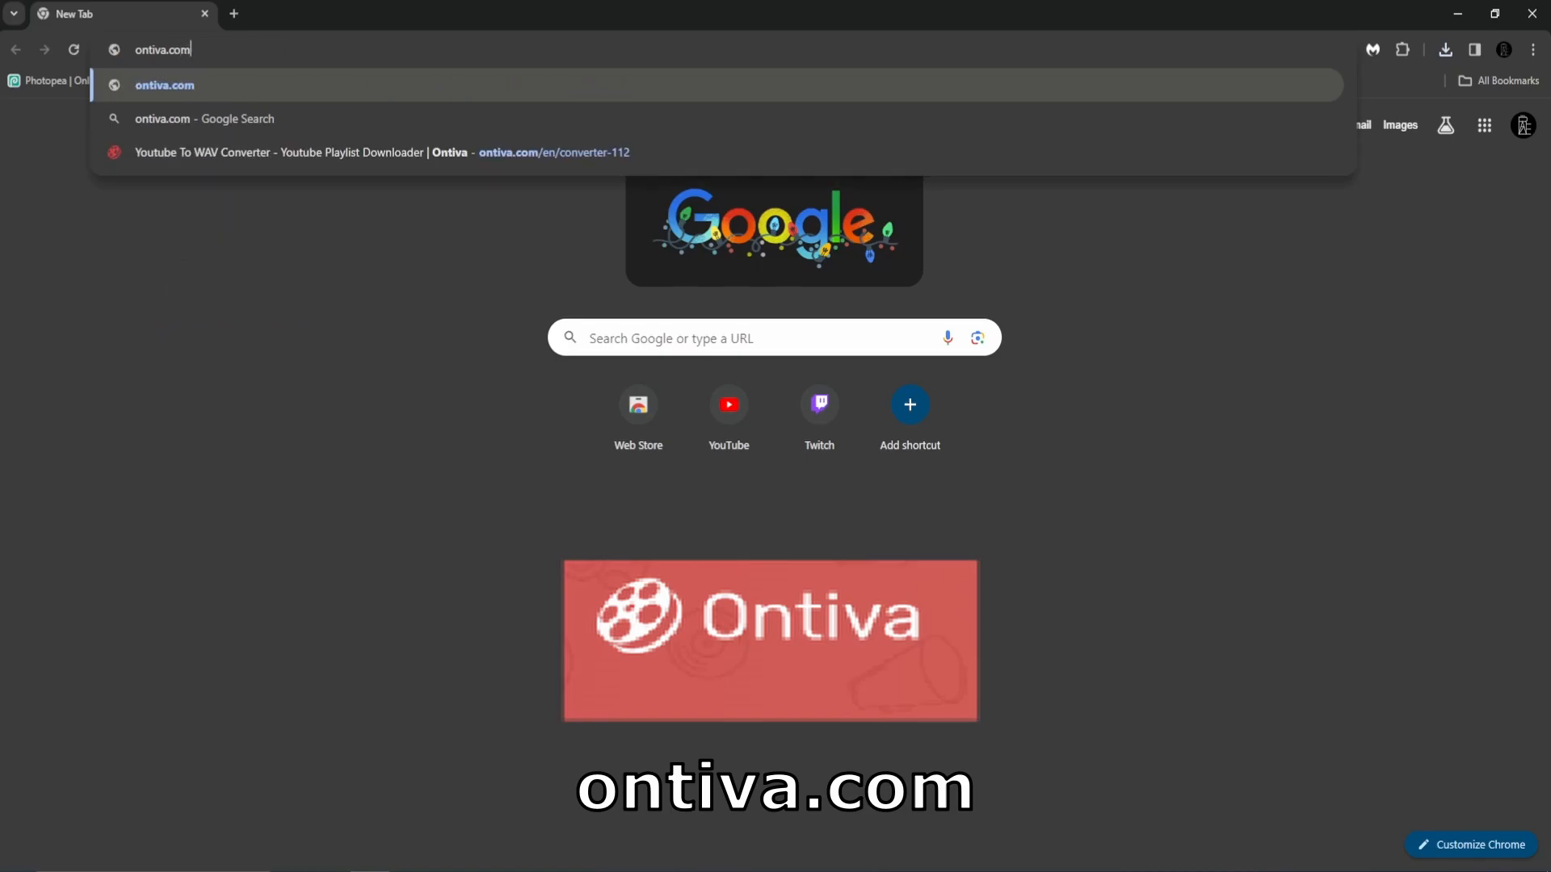
Step: Load the Ontiva YouTube to WAV converter at ontiva.com
key(Return)
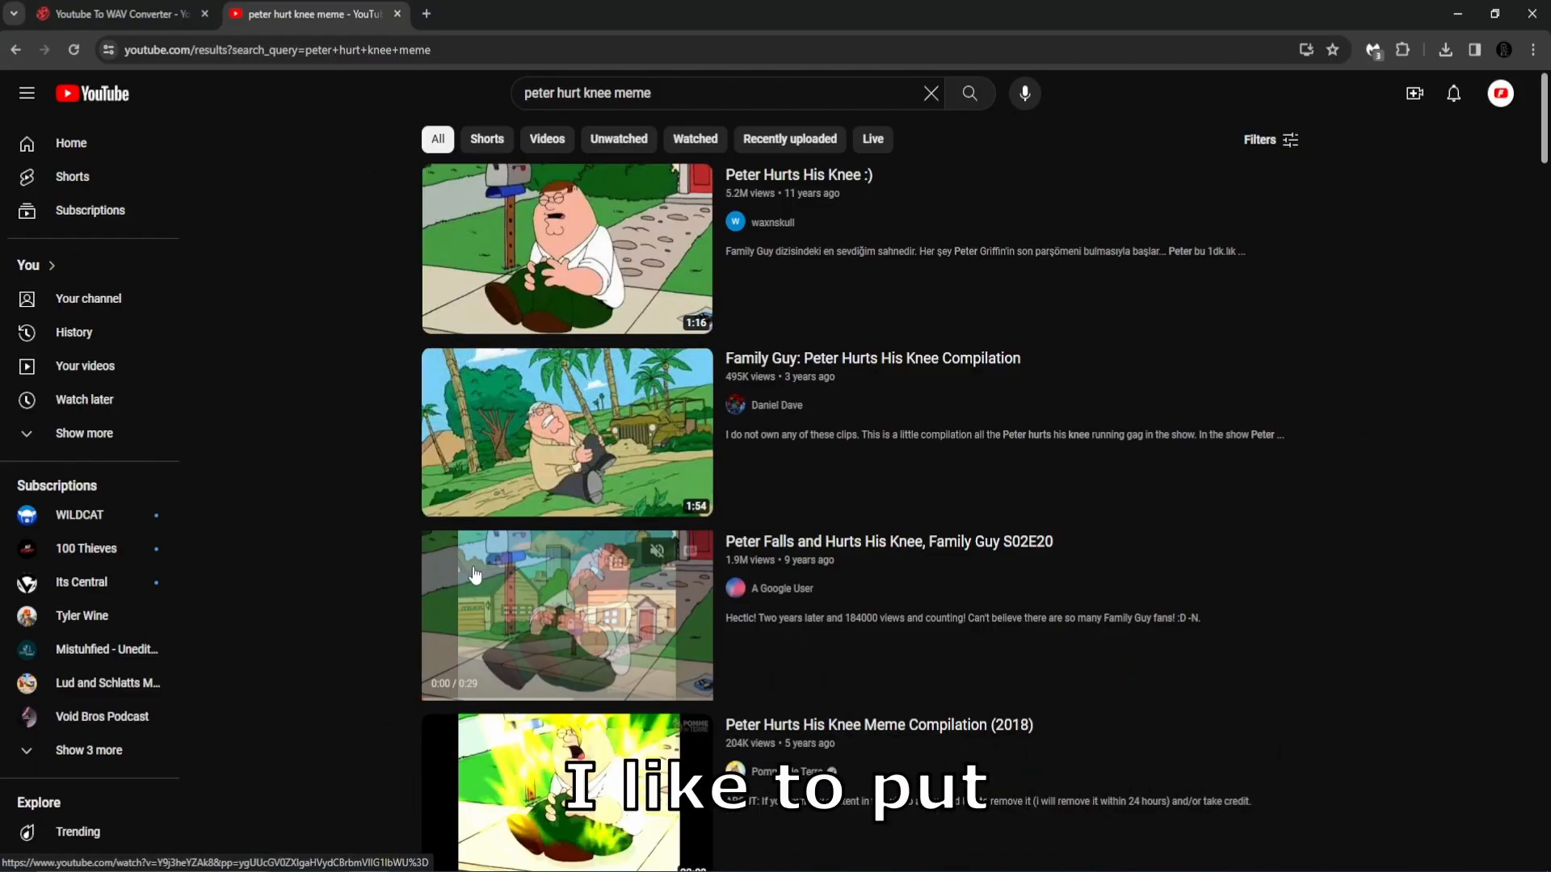
mouse_move(567, 433)
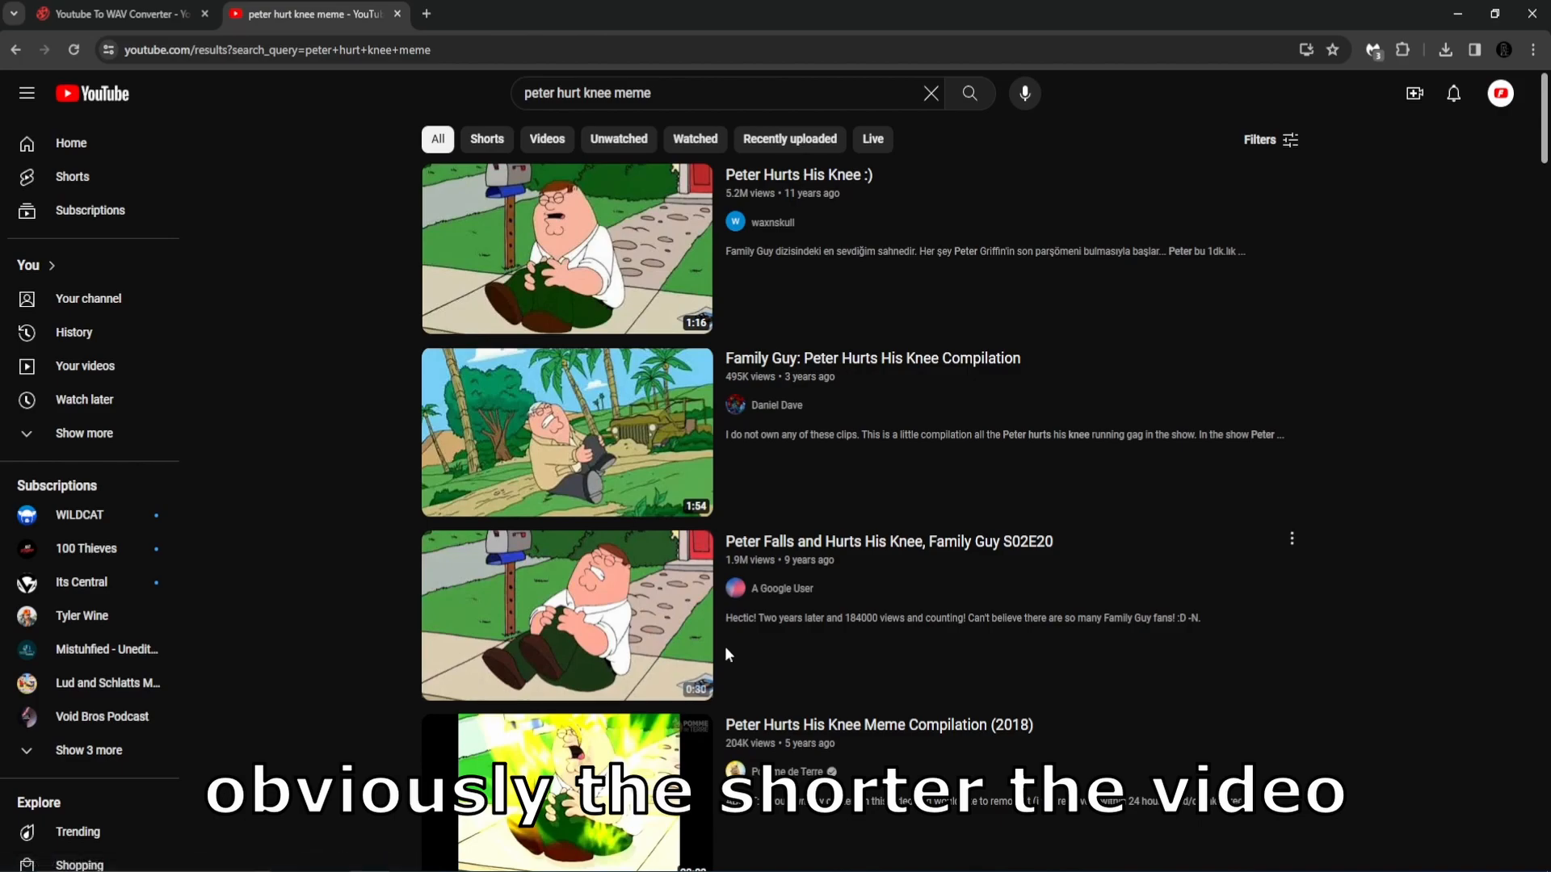
scroll(678, 709, down, 2)
scroll(792, 692, down, 3)
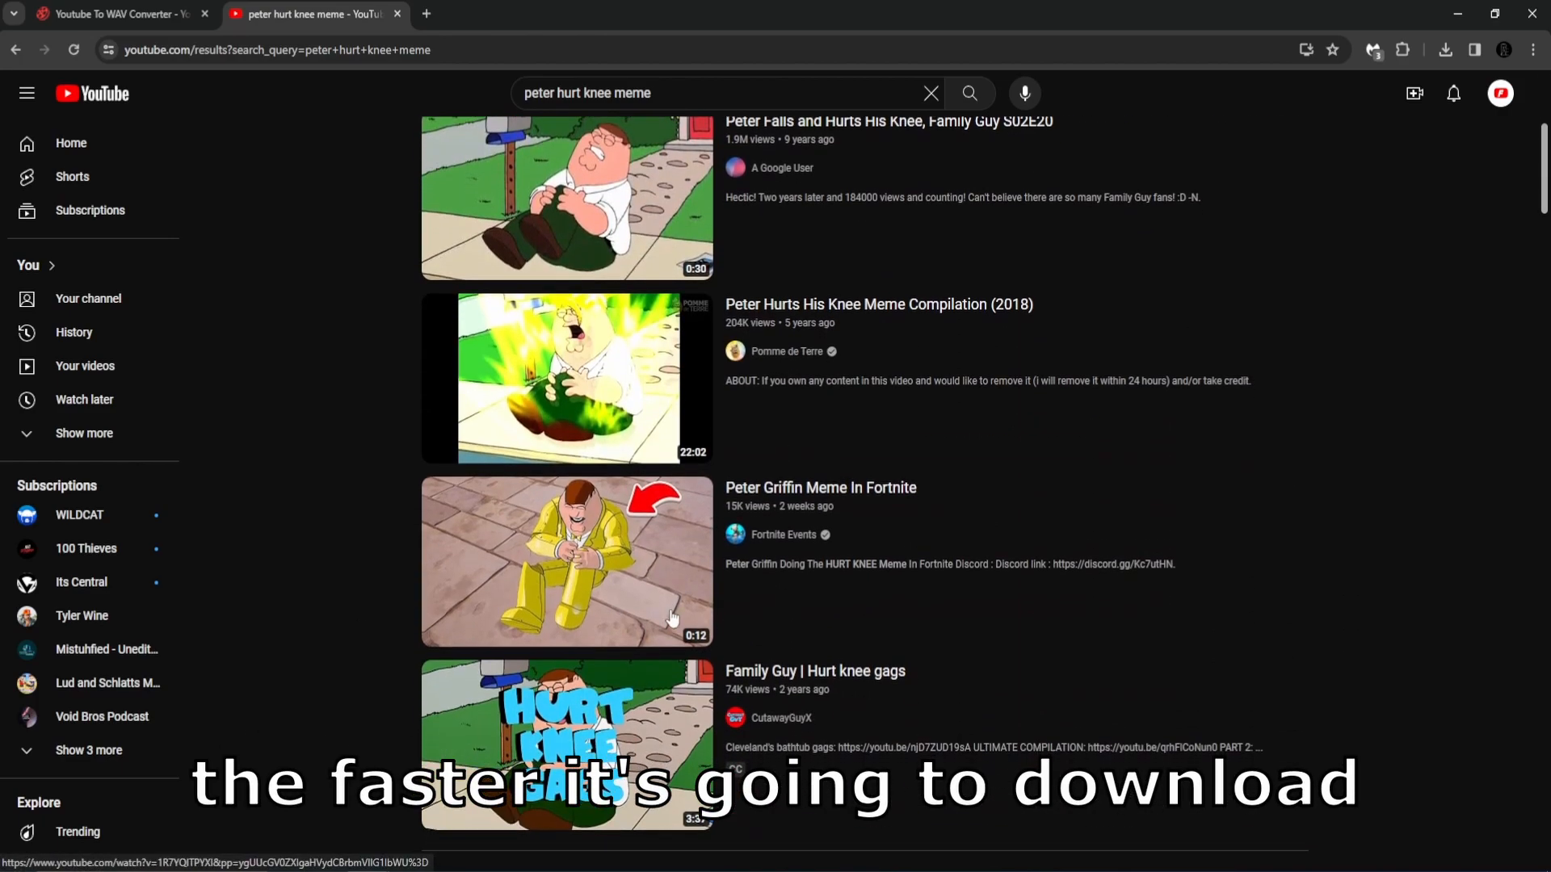
scroll(727, 666, up, 5)
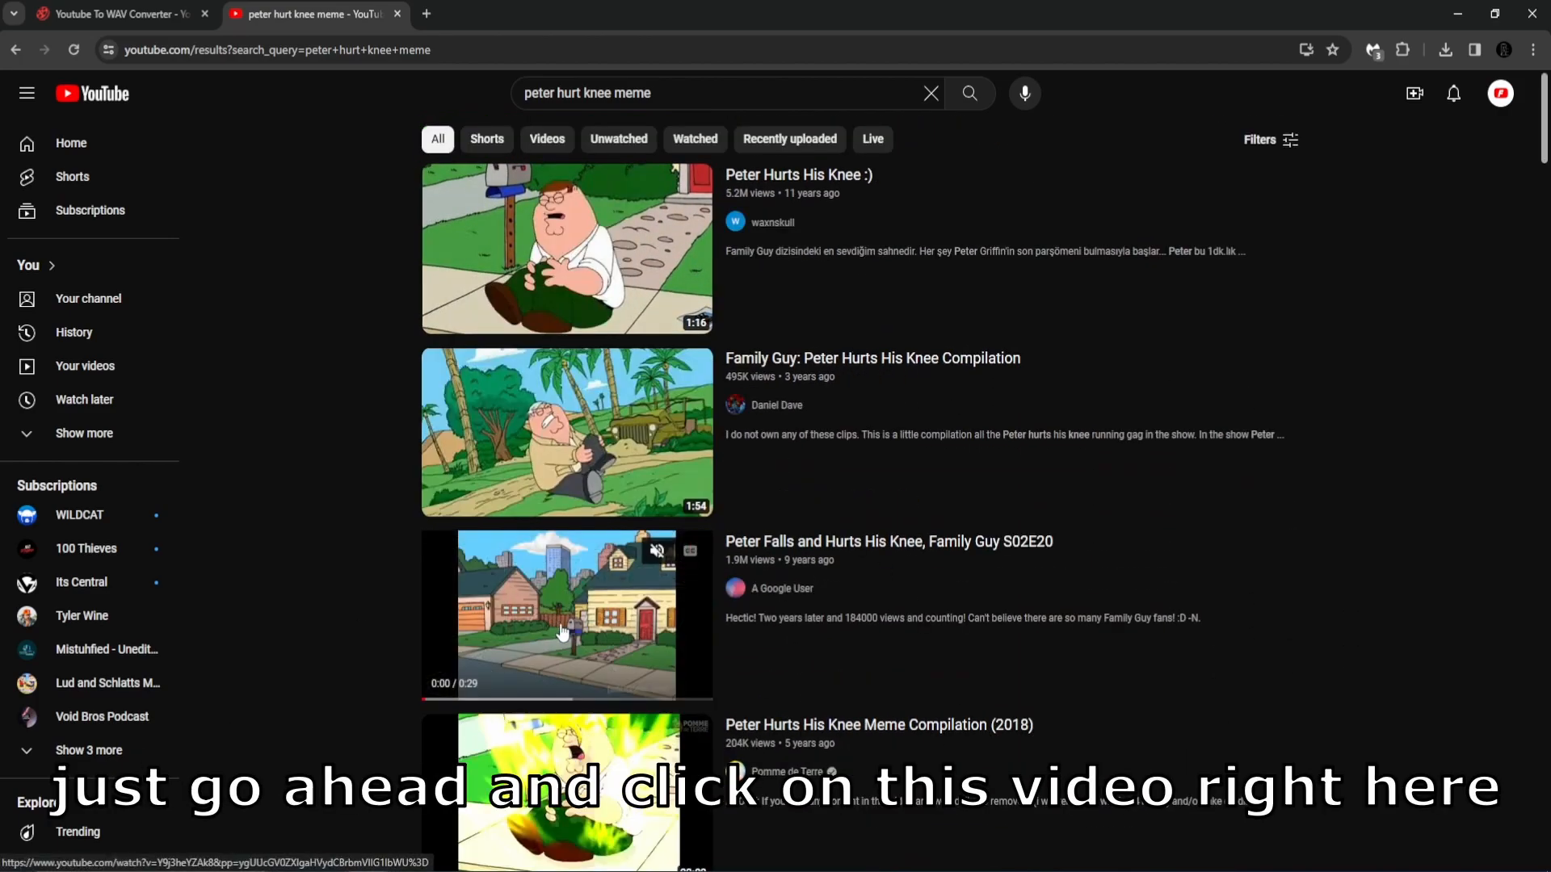
Step: Open the 'Peter Falls and Hurts His Knee' video and select its full URL
click(616, 614)
click(368, 50)
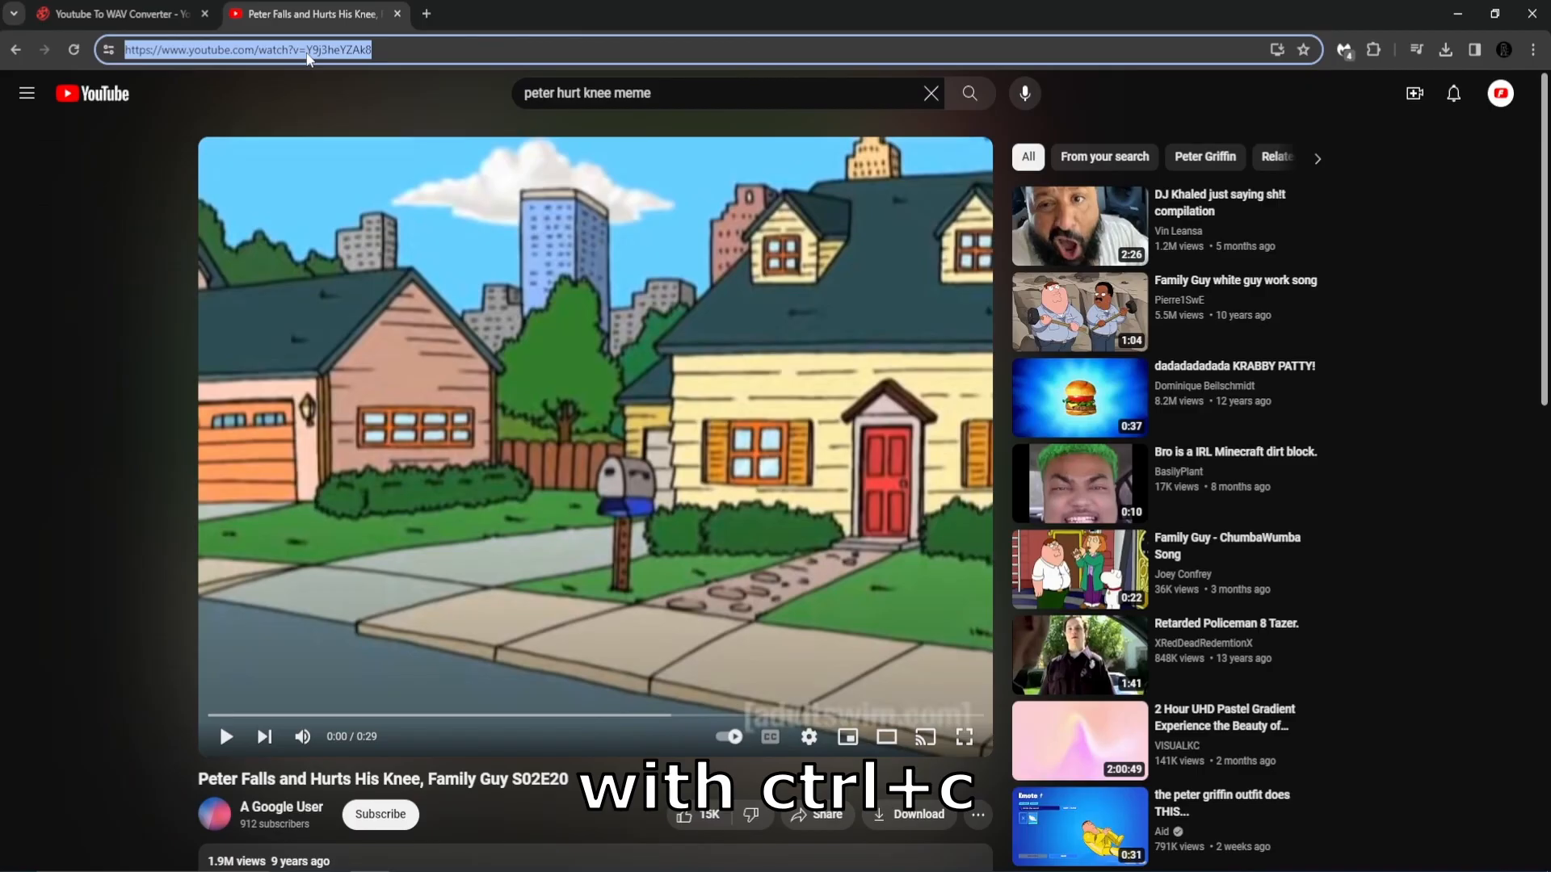
Step: Paste the copied video link into Ontiva's converter field and start the conversion
click(116, 14)
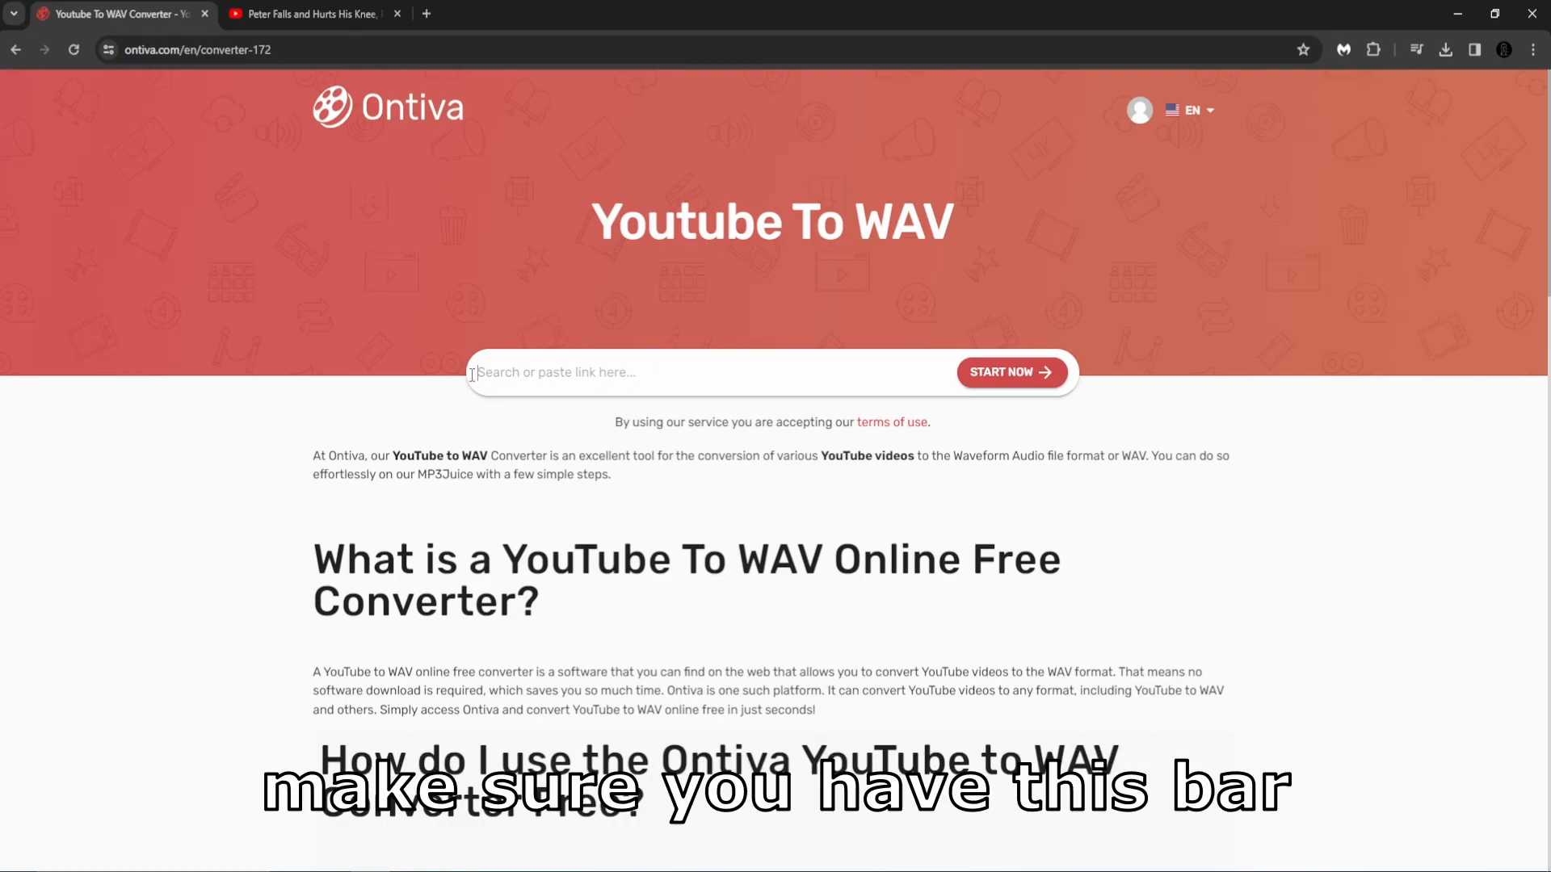
click(537, 374)
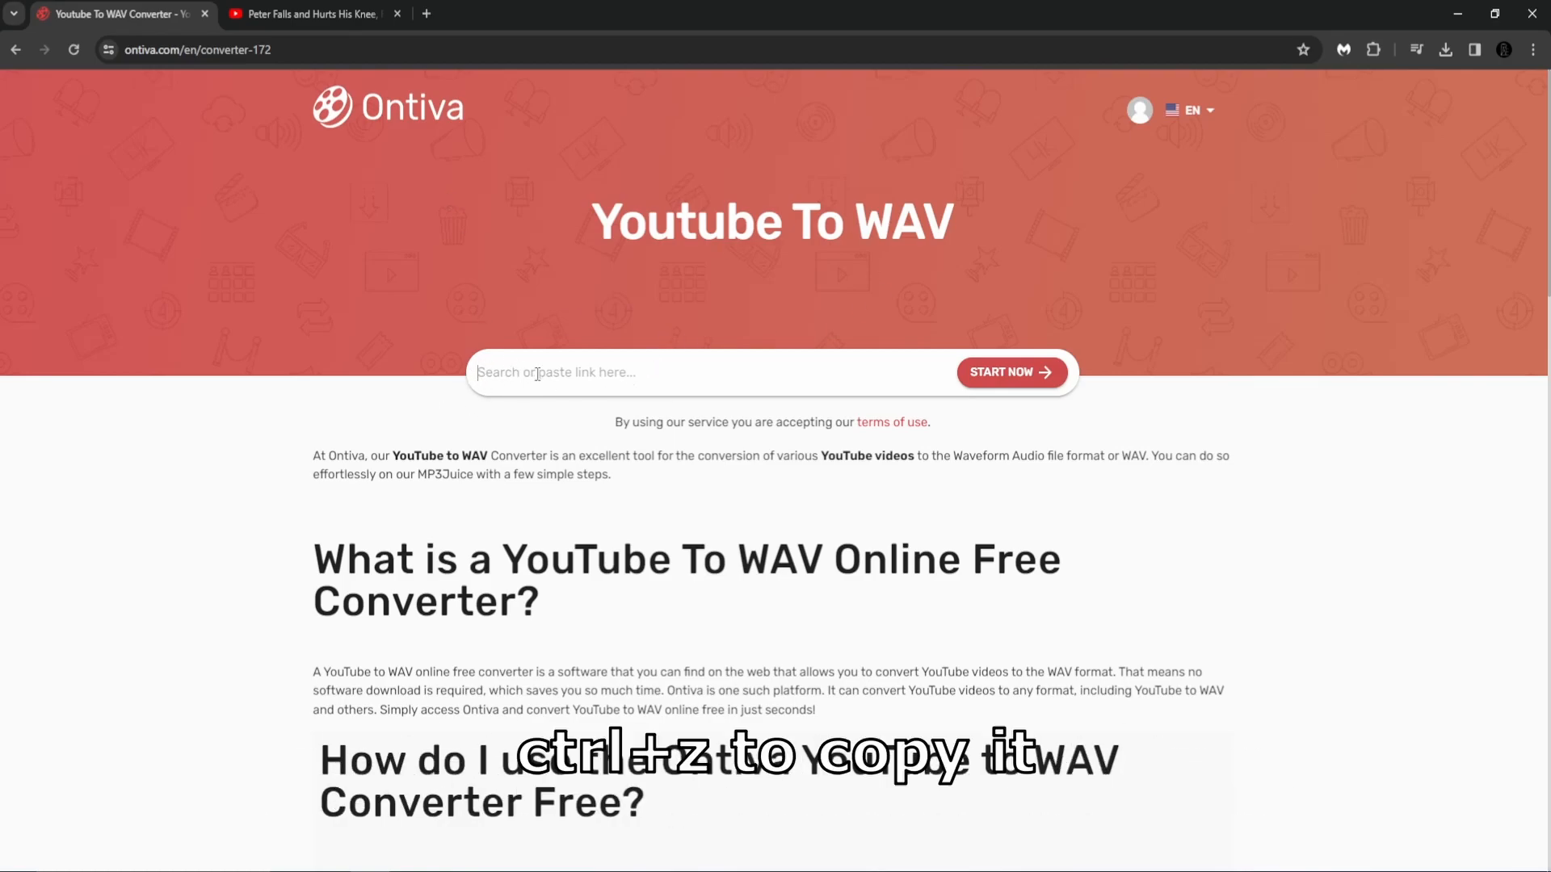
text(https://www.youtube.com/watch?v=Y9j3heYZAk8)
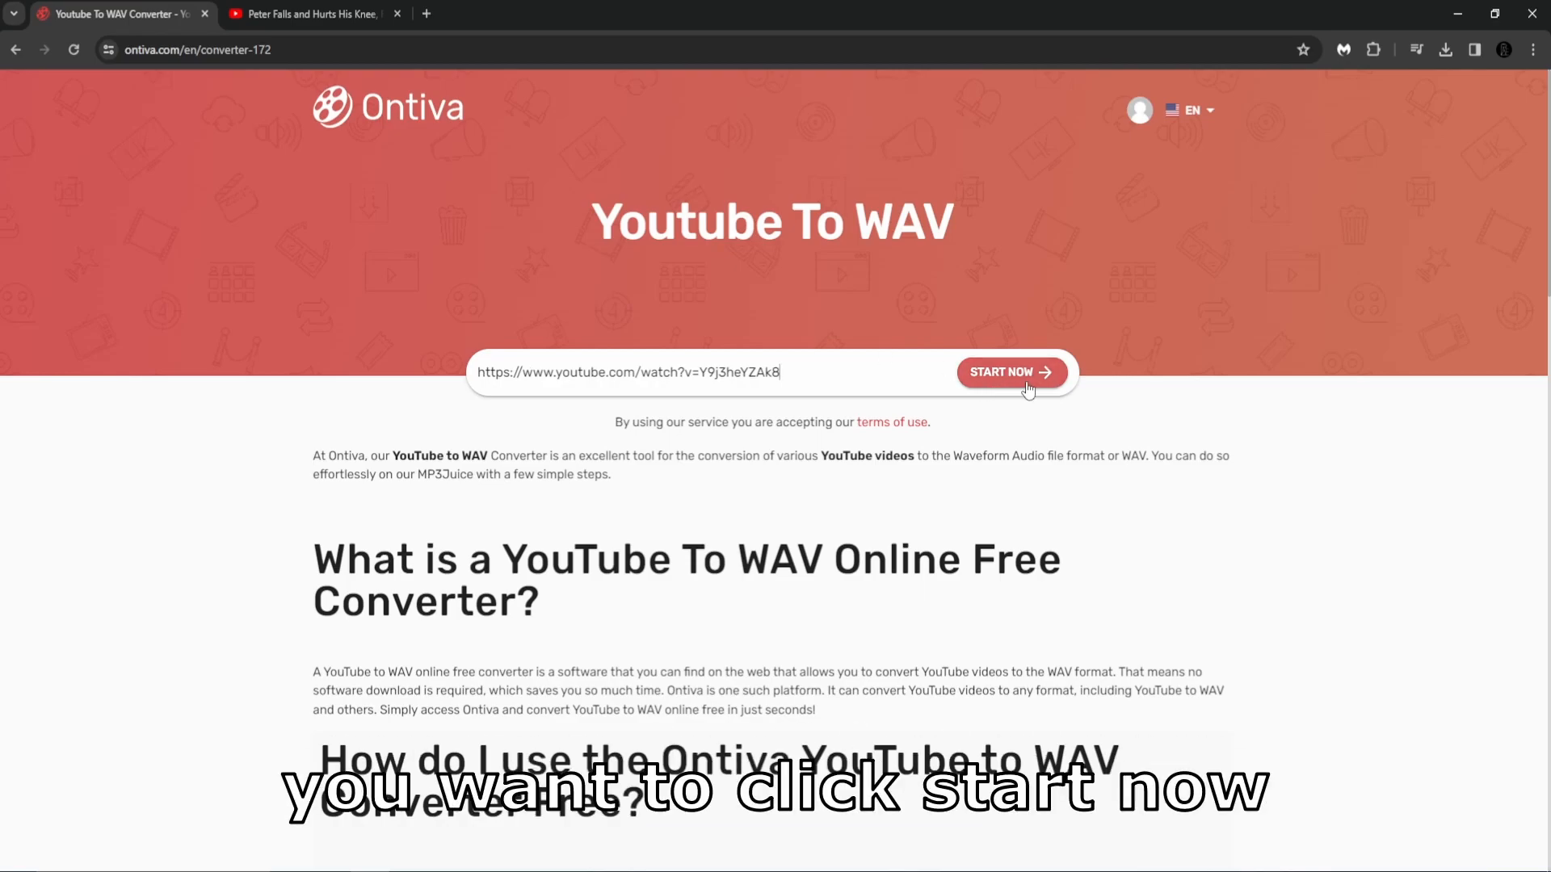
click(1000, 376)
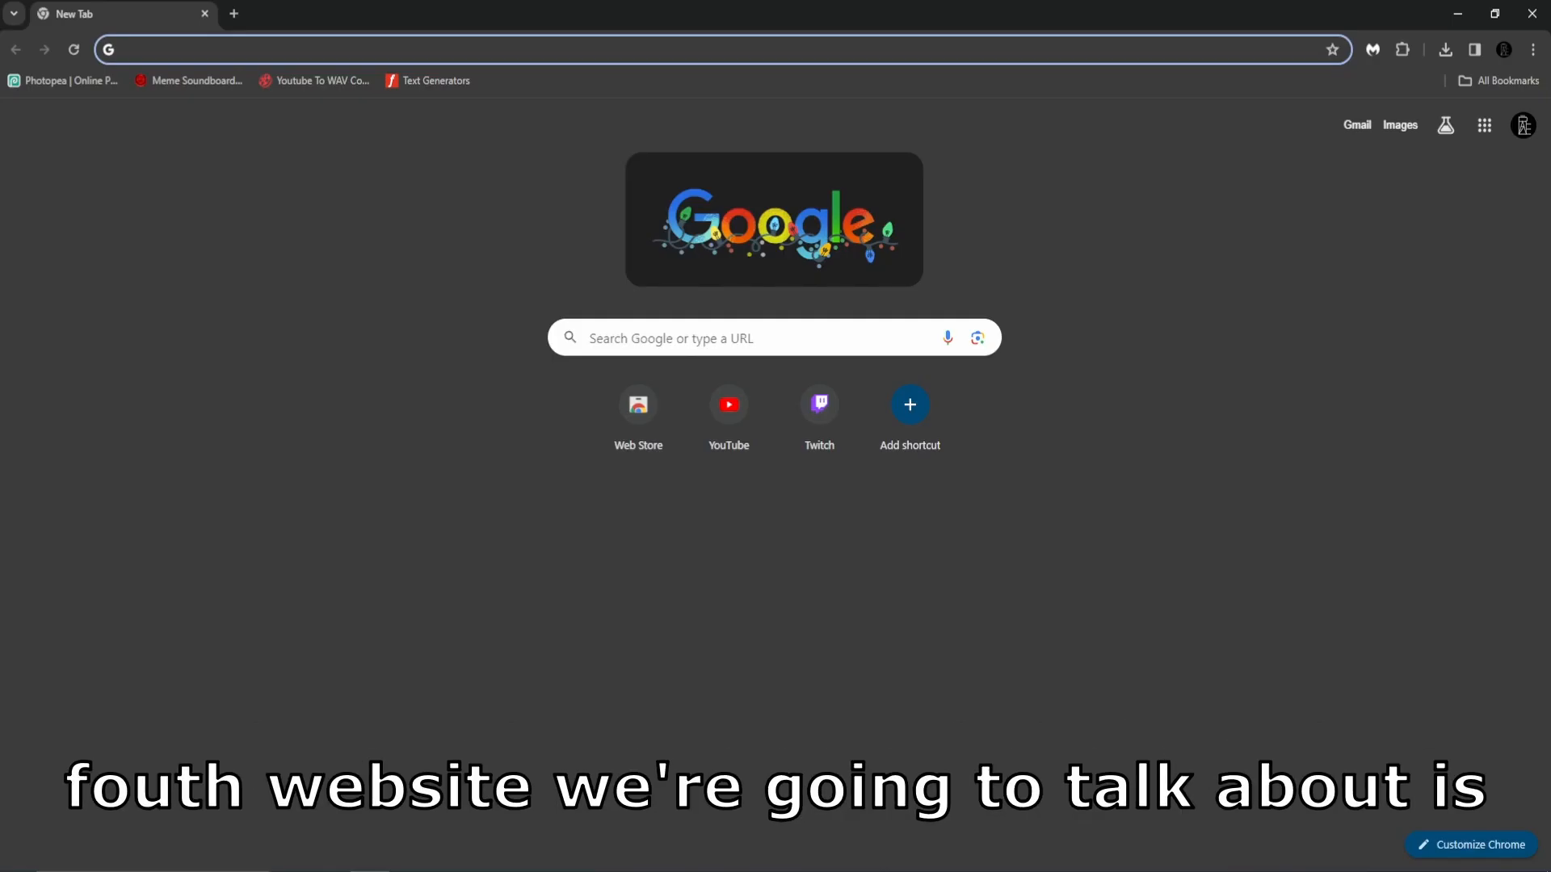
text(font)
text(meme)
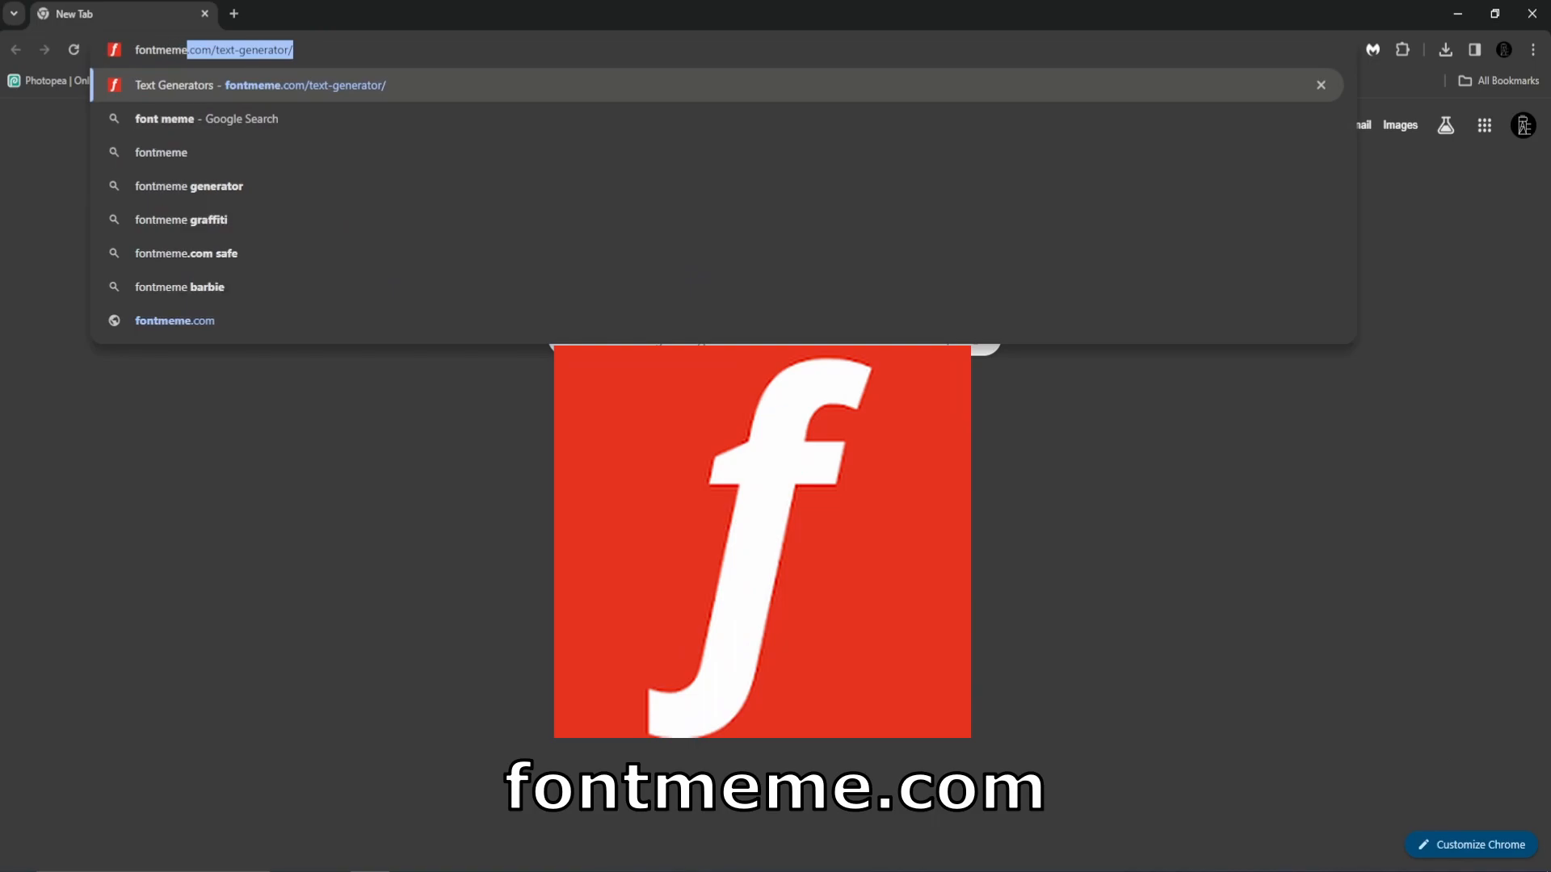
text(.com)
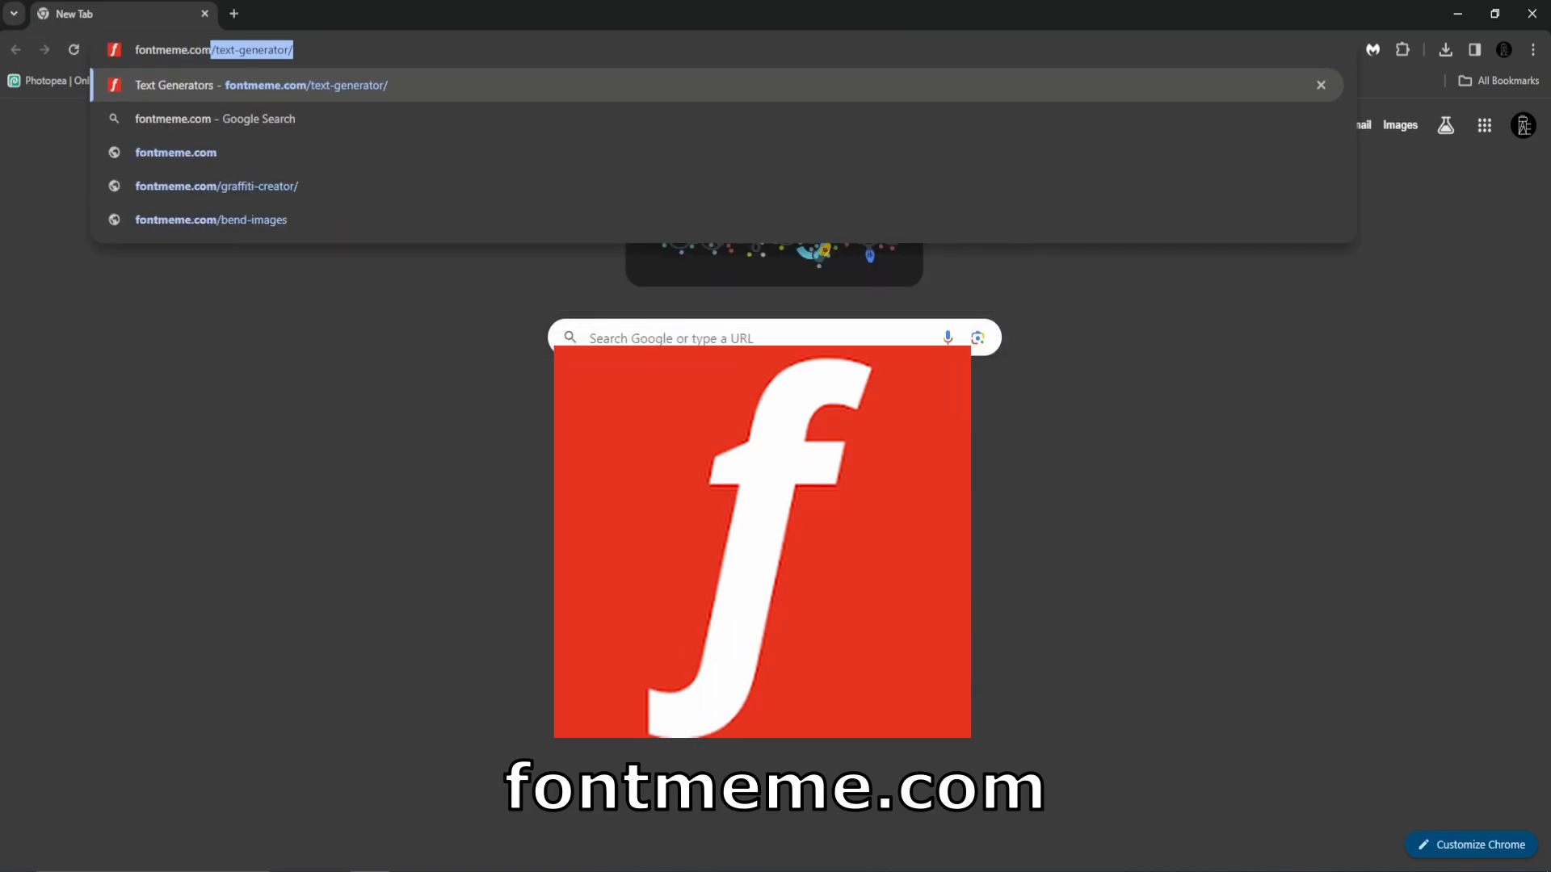
Step: Go to fontmeme.com, search 'family guy' and open the Family Guy Font page
key(BackSpace)
key(Return)
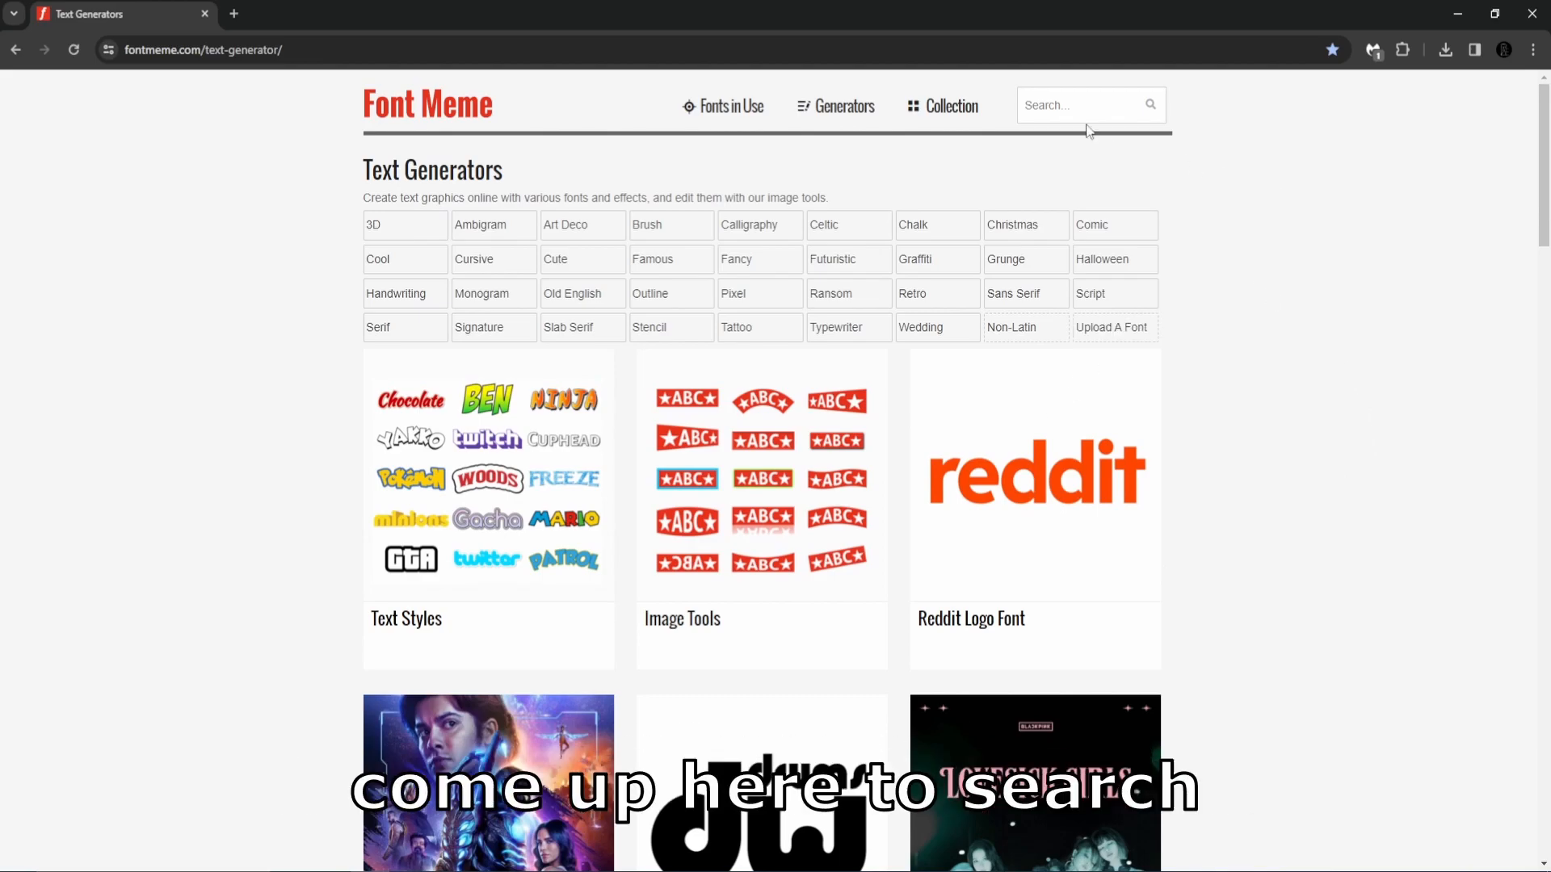
click(1055, 103)
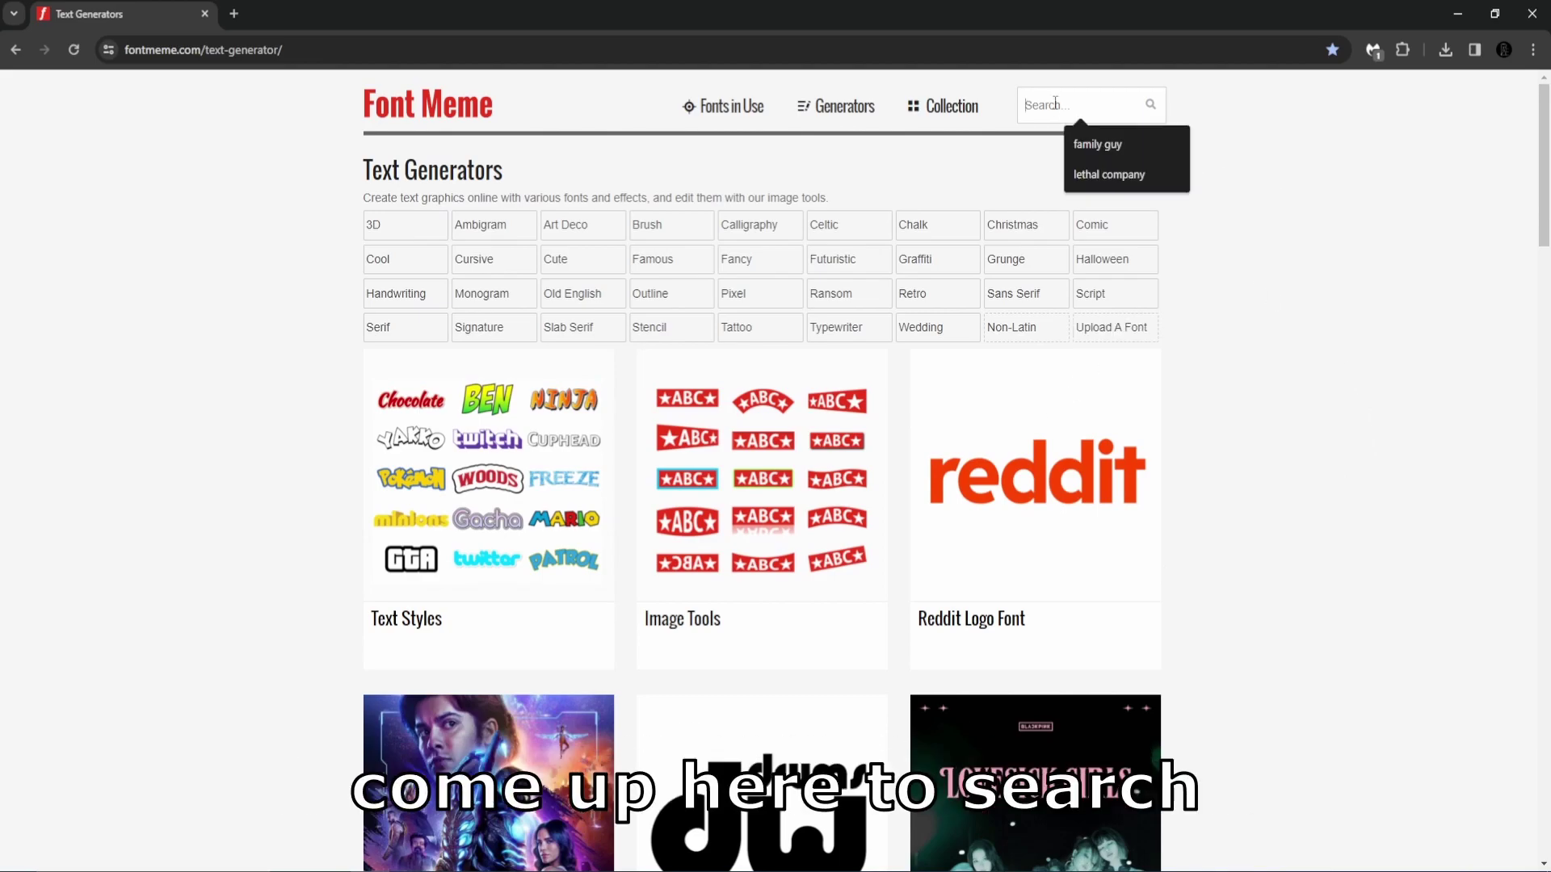
click(1109, 146)
key(Return)
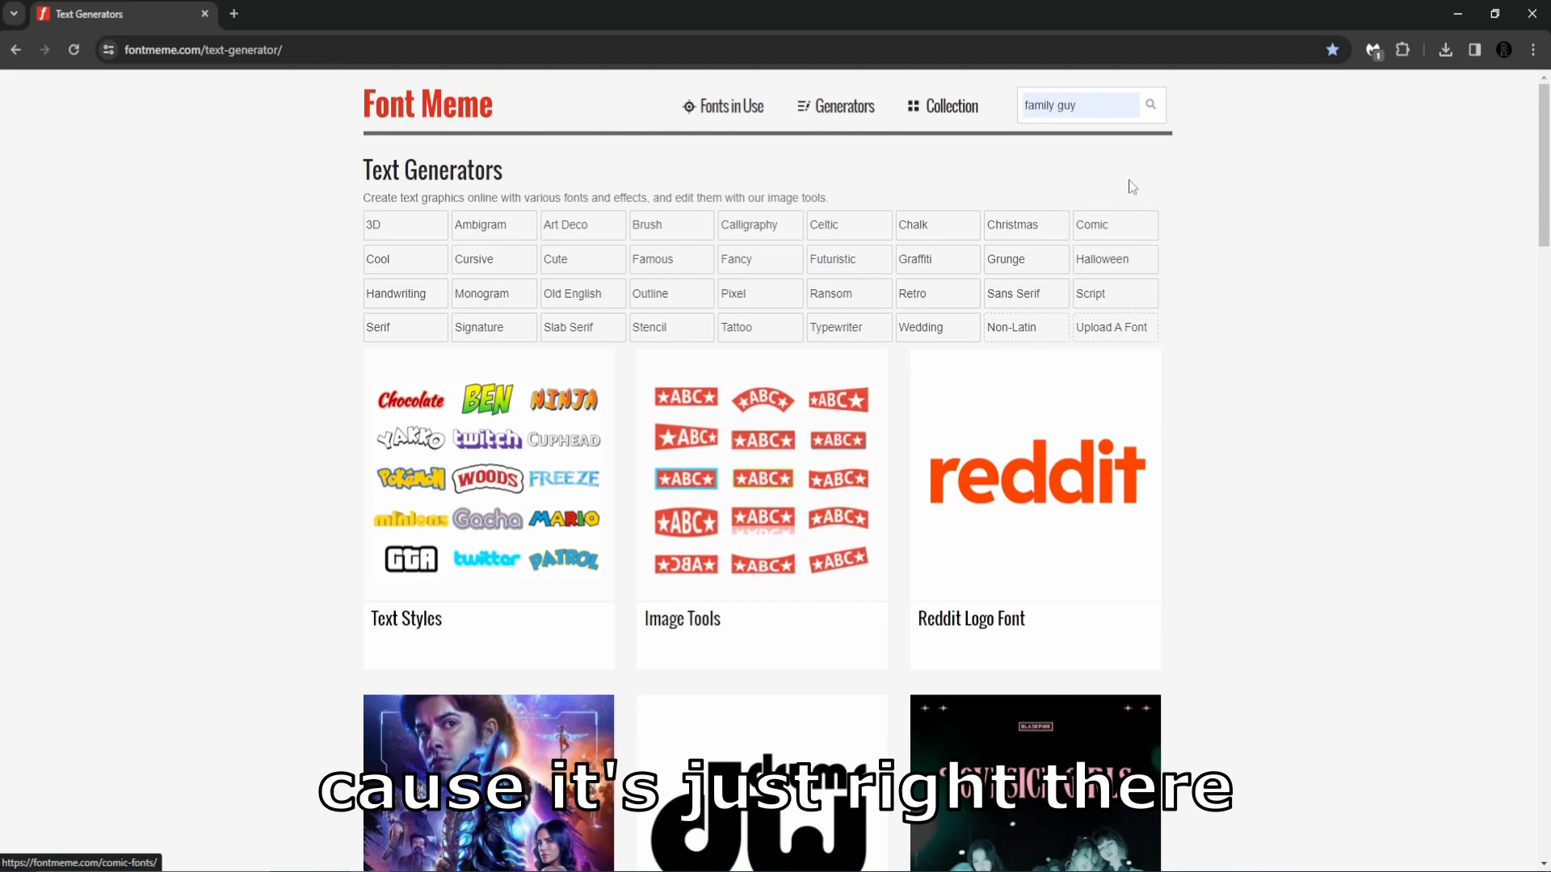
scroll(477, 530, down, 1)
scroll(484, 558, down, 1)
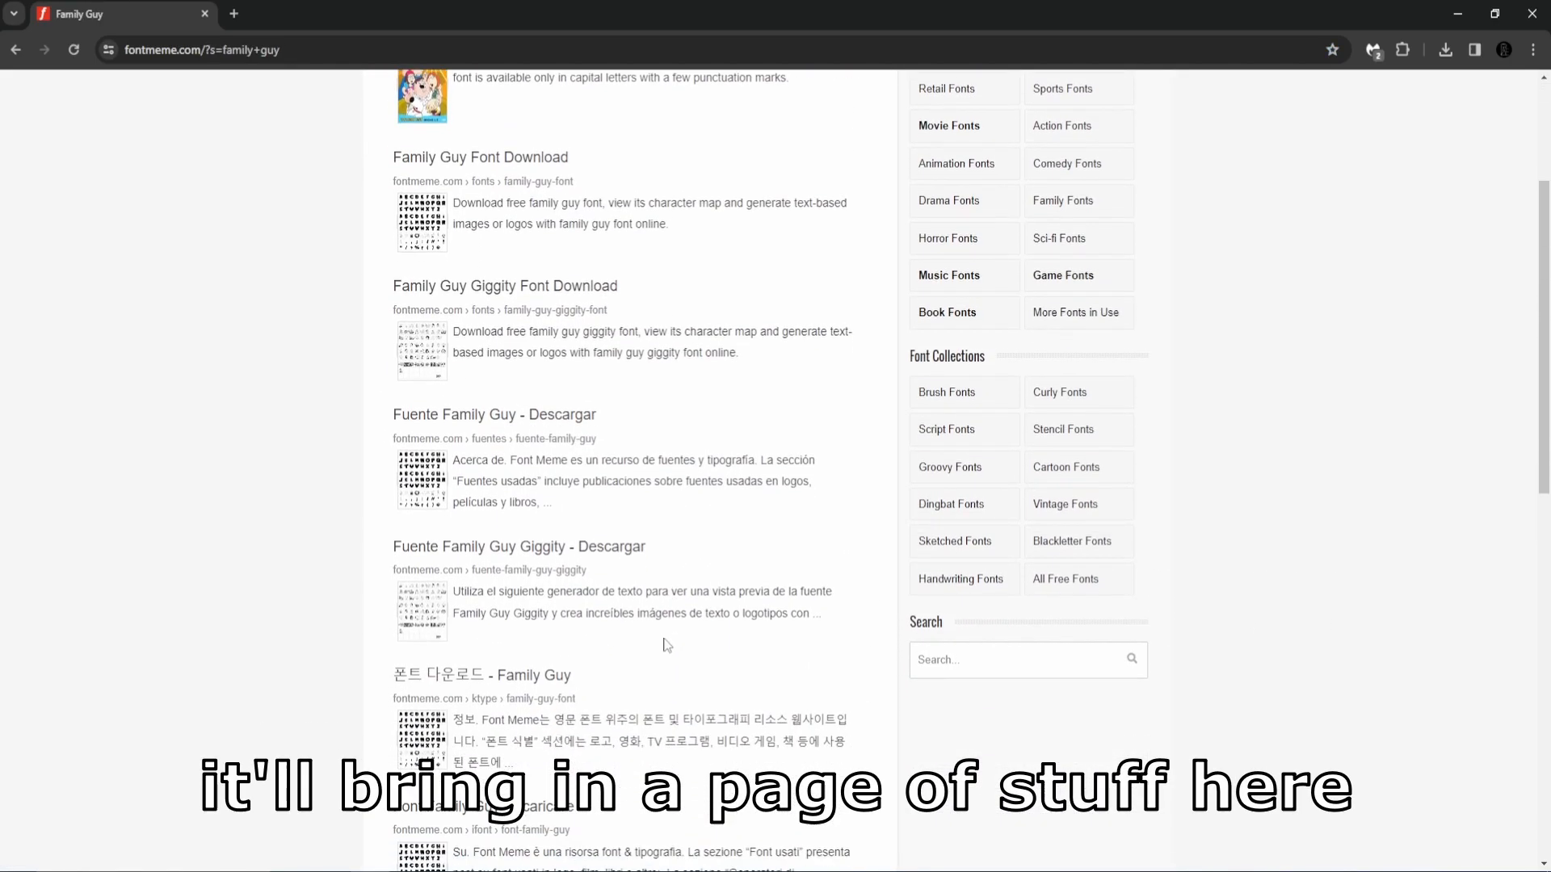
scroll(509, 606, down, 1)
scroll(528, 629, down, 2)
scroll(528, 629, up, 3)
scroll(516, 485, up, 2)
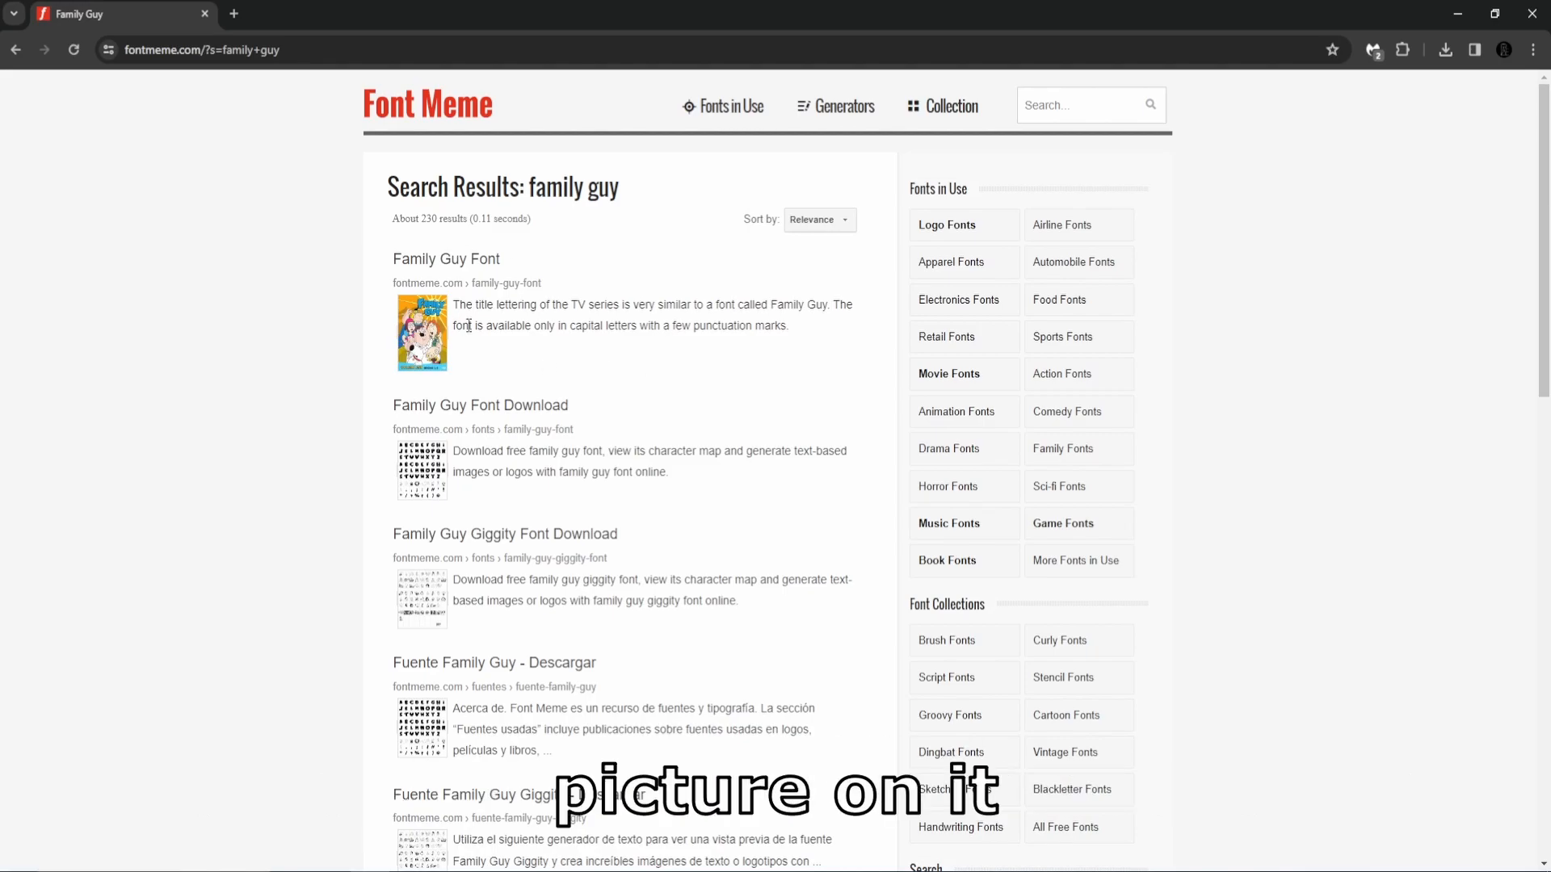
click(424, 340)
scroll(580, 384, down, 1)
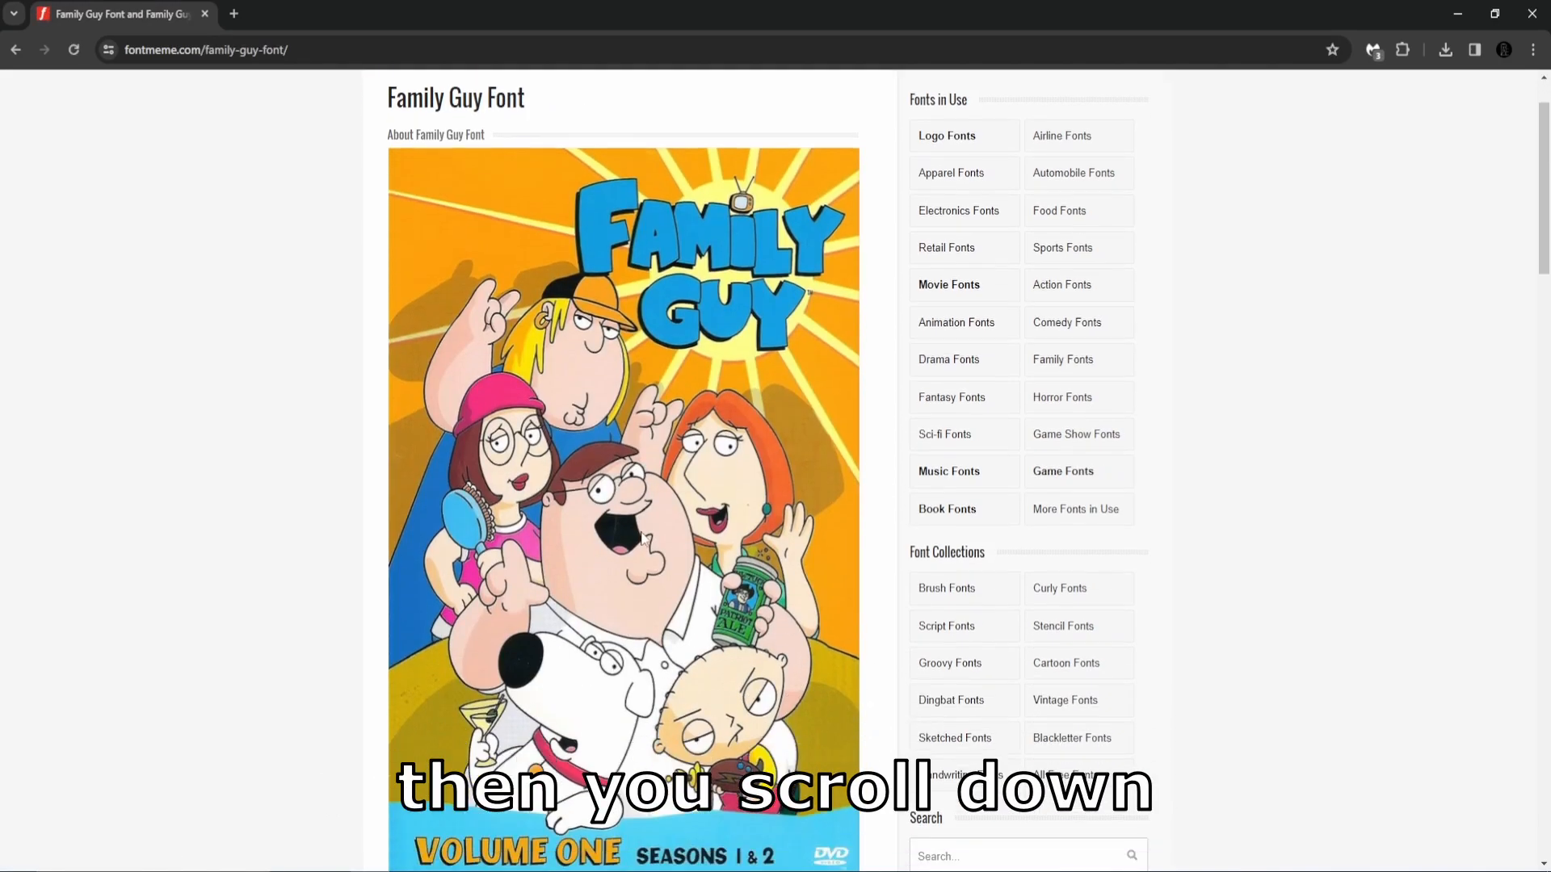
scroll(582, 382, down, 4)
scroll(595, 372, down, 3)
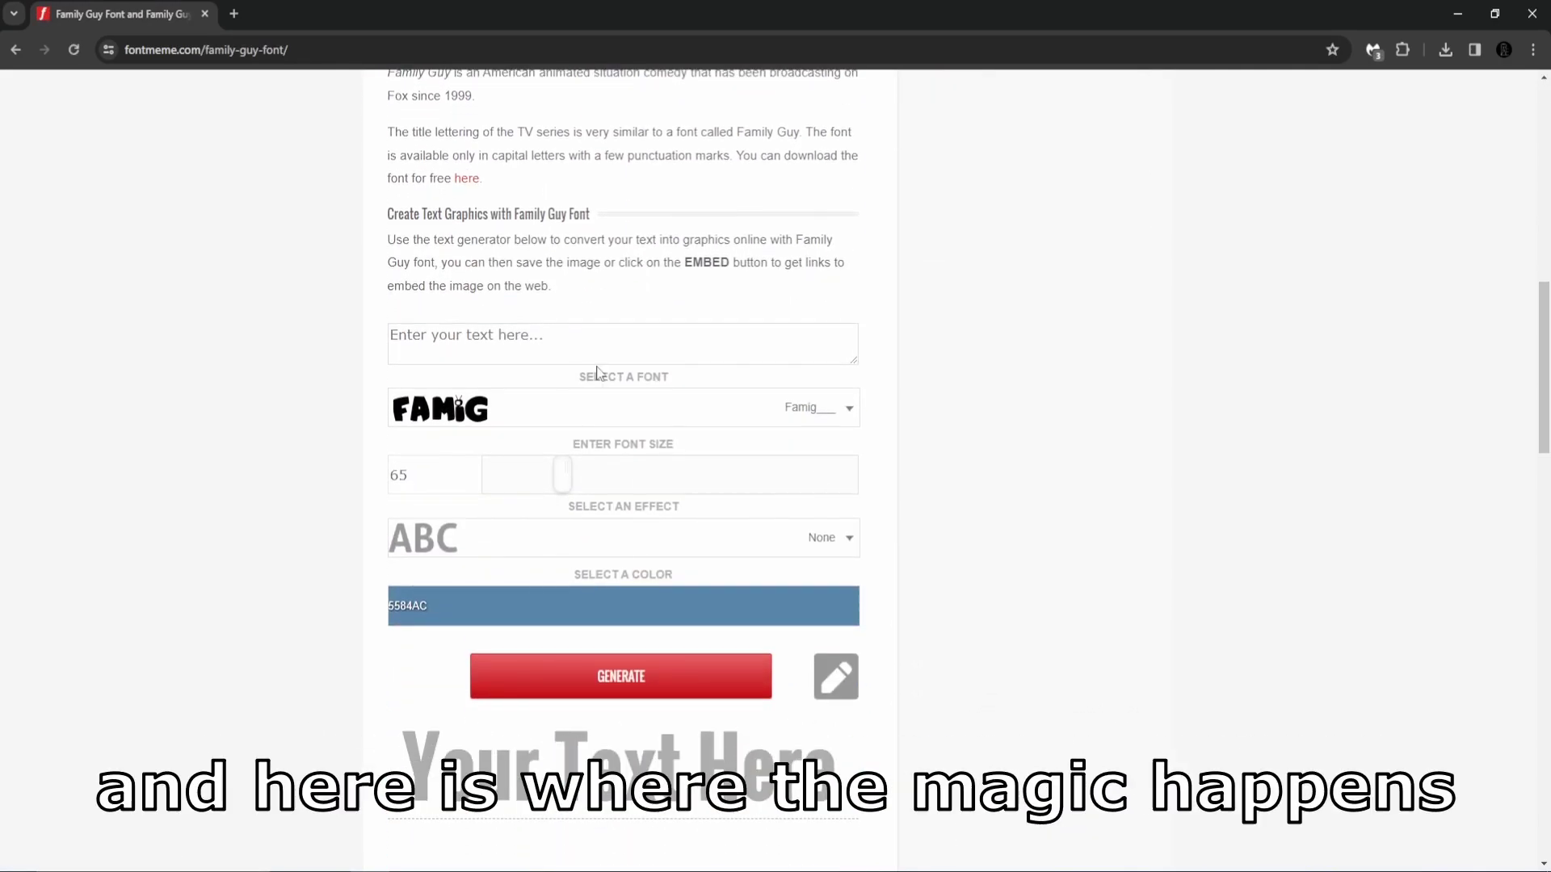
Step: Enter FRAZZLE in the Famig font at size 73 with no effect and generate the image
click(494, 347)
text(frazzle)
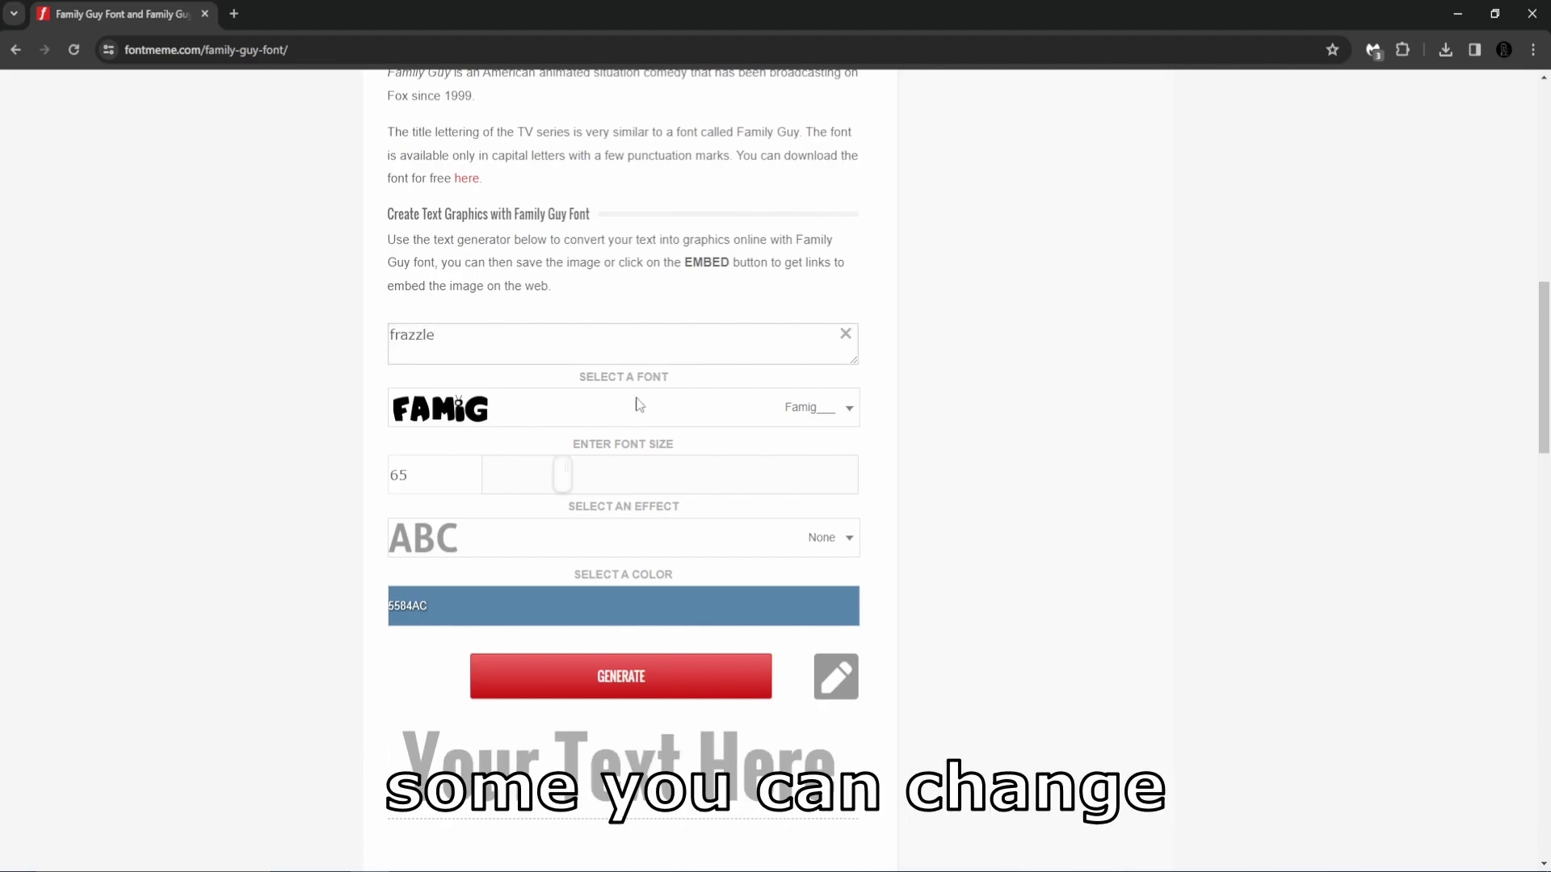
click(645, 408)
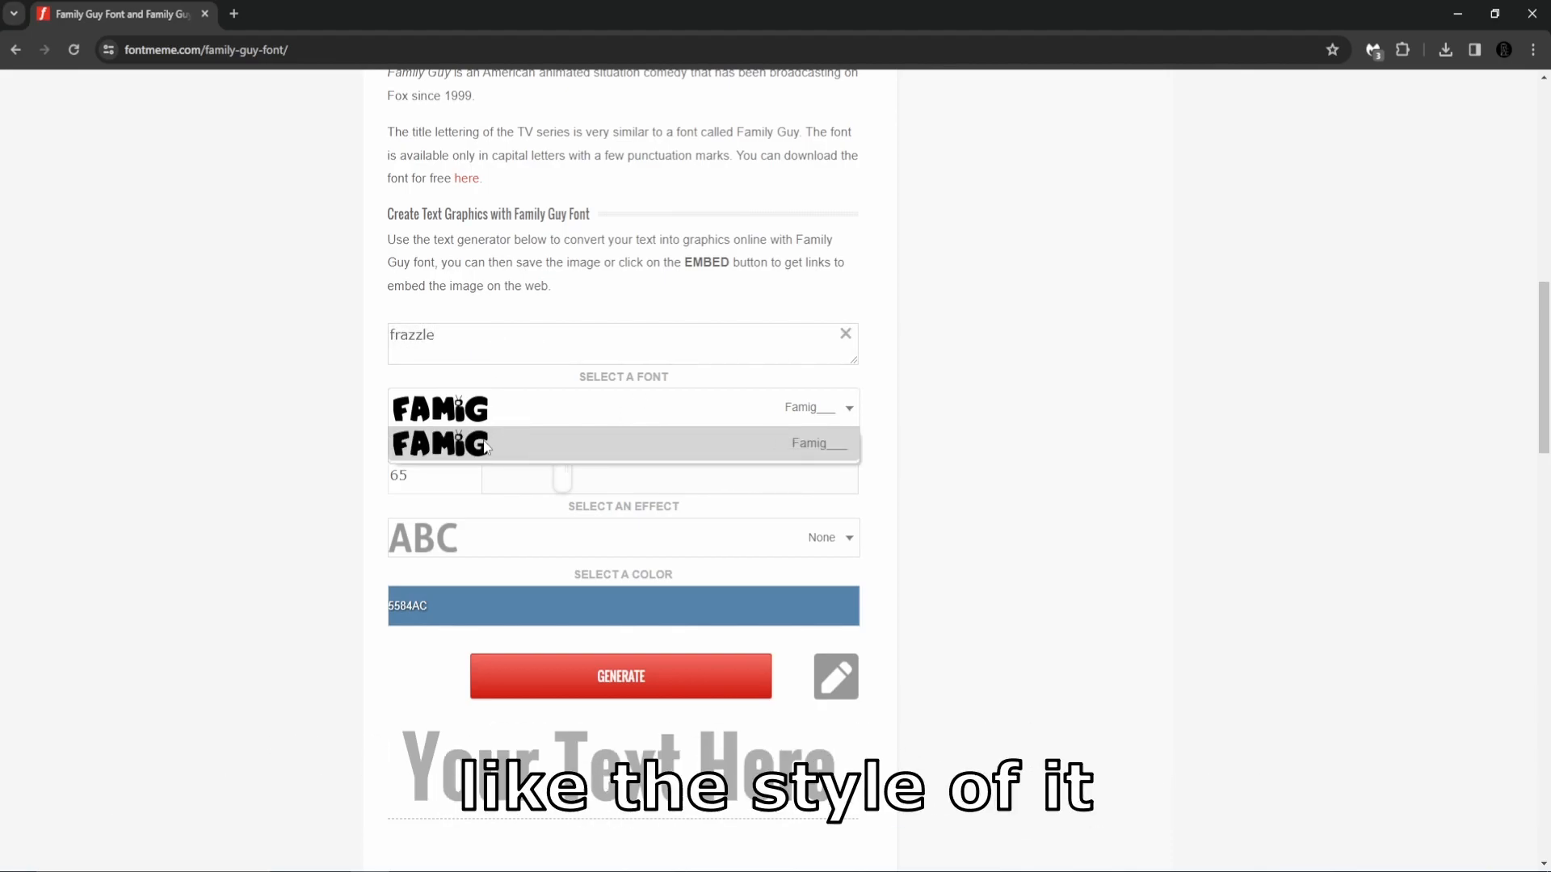
click(580, 405)
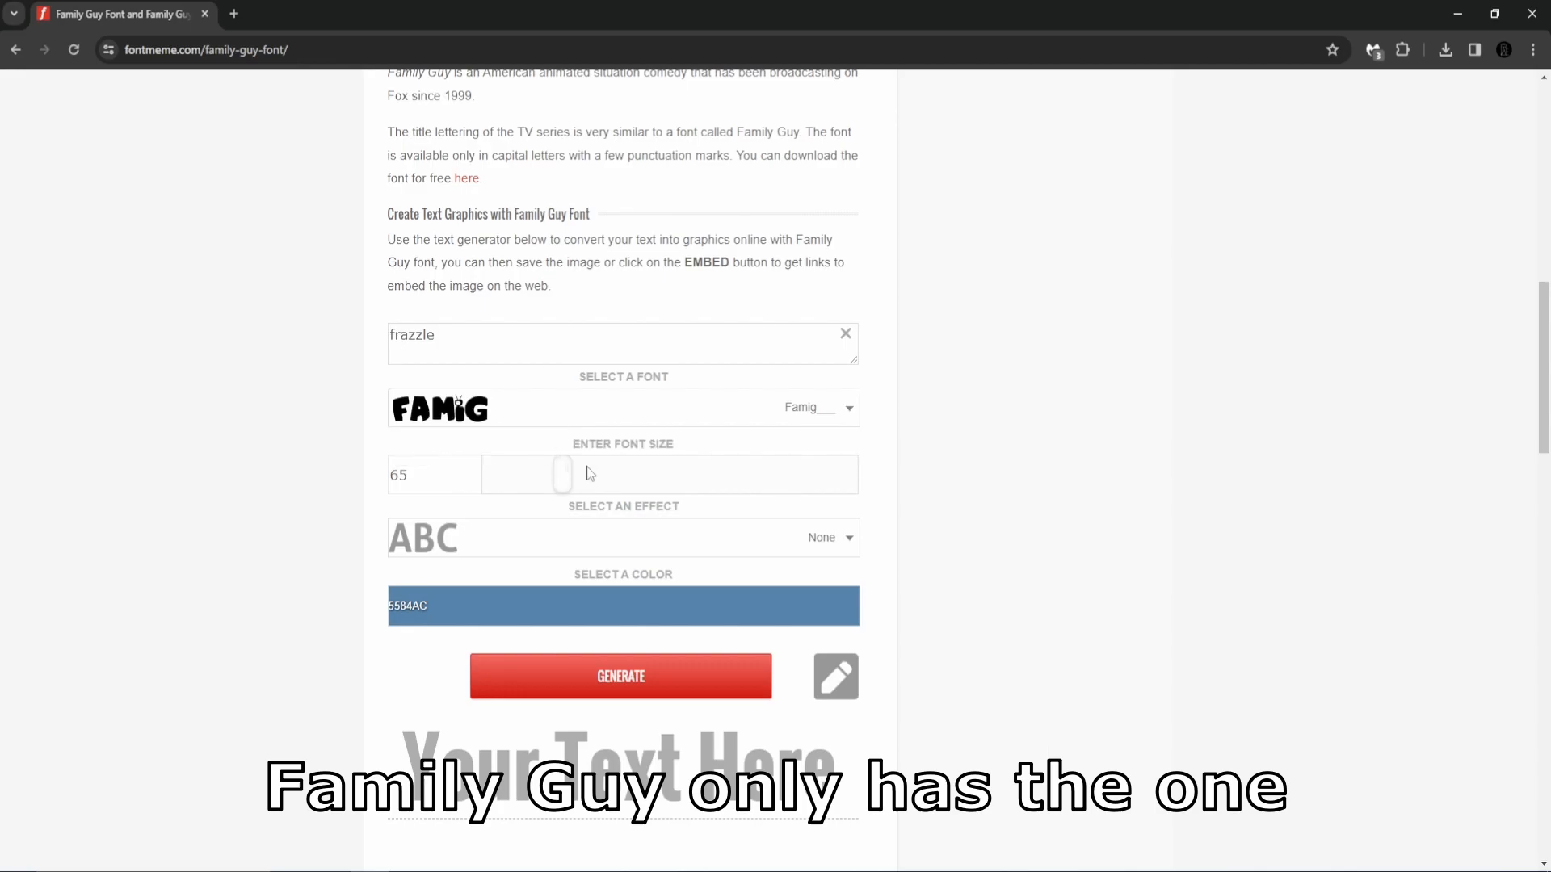
drag(562, 475, 578, 475)
click(686, 541)
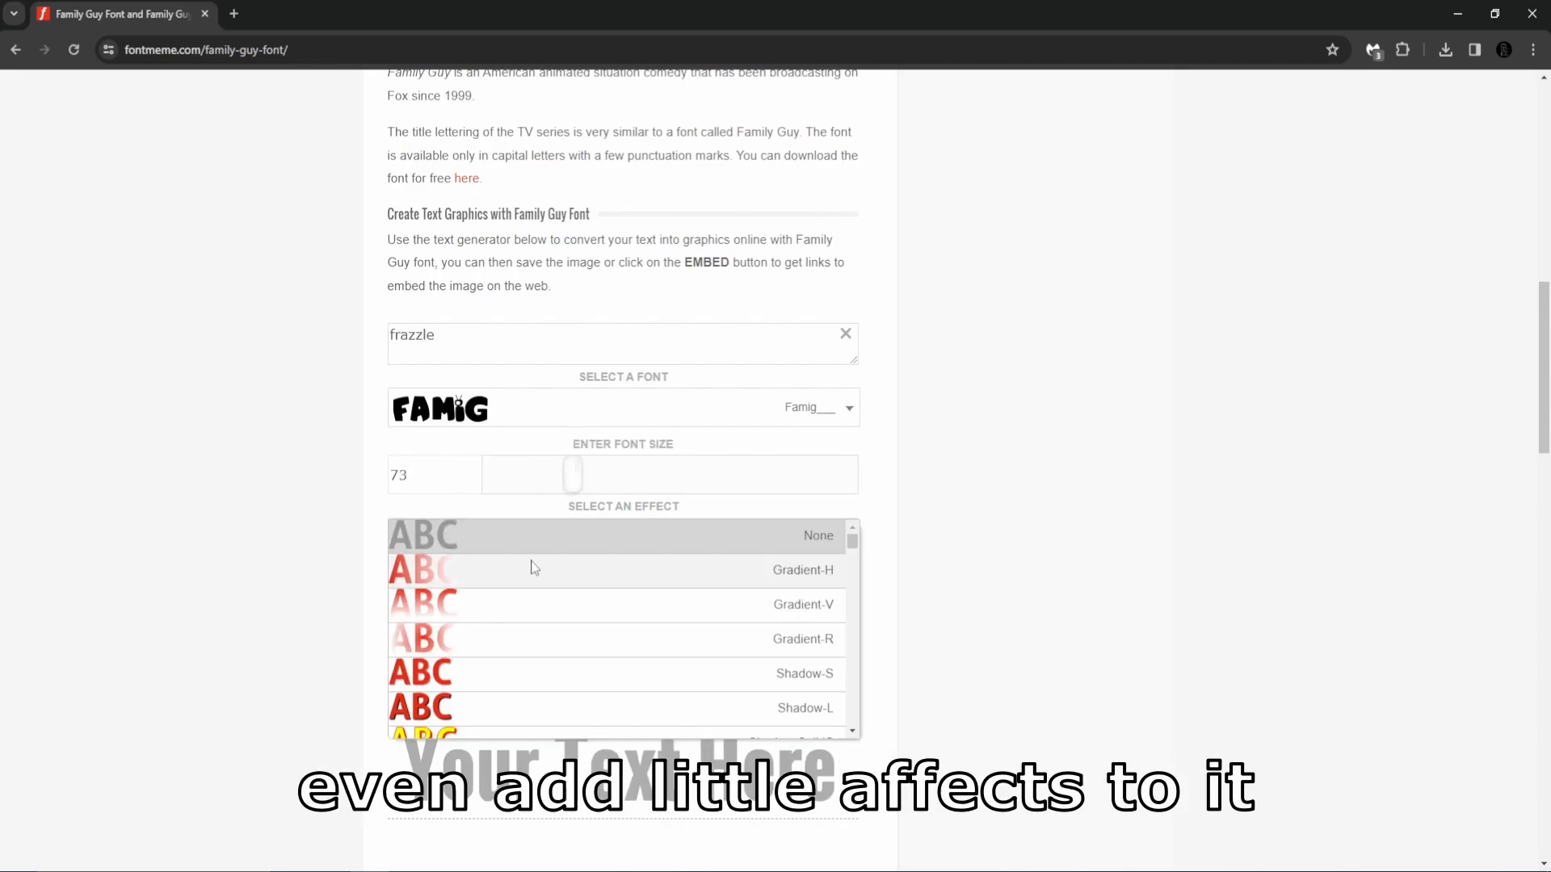
scroll(534, 579, down, 3)
scroll(534, 603, down, 3)
scroll(530, 618, down, 3)
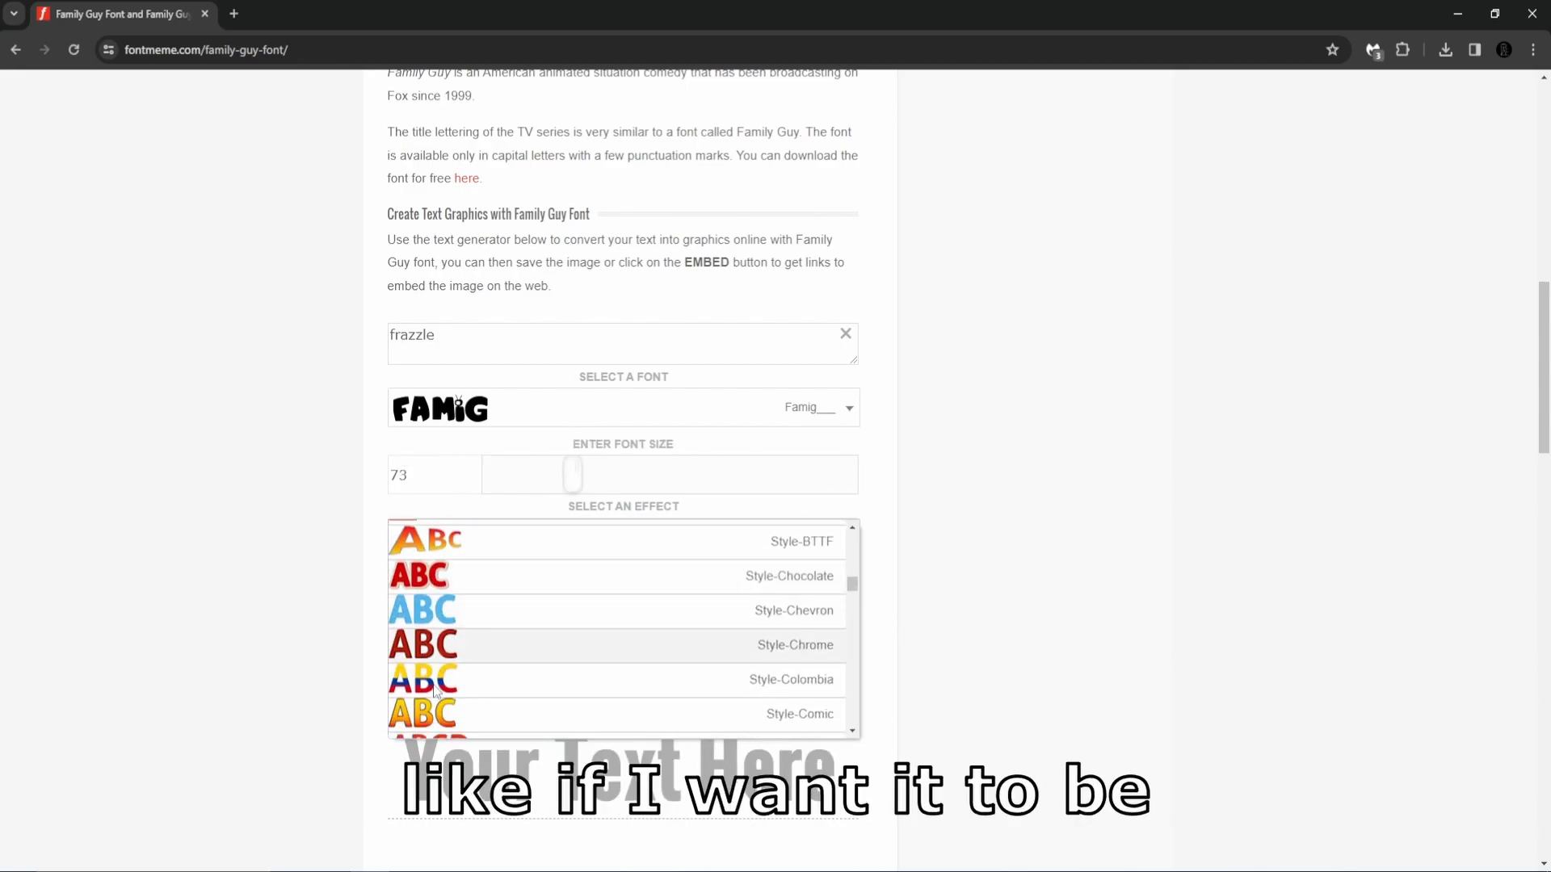
scroll(501, 644, up, 3)
scroll(502, 643, down, 5)
scroll(450, 676, down, 2)
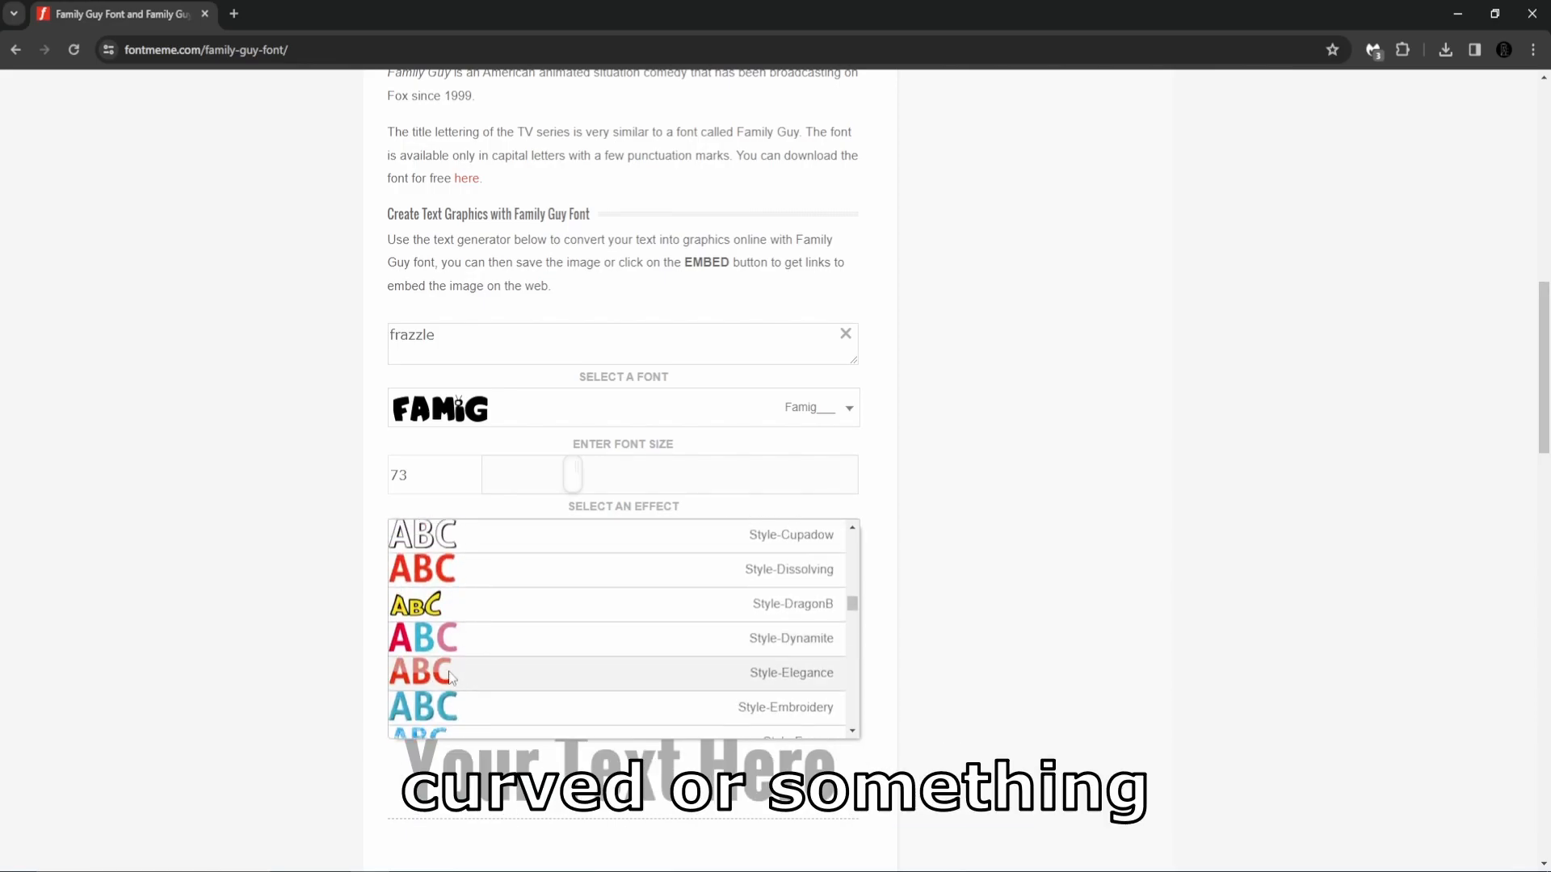
scroll(502, 602, up, 2)
click(925, 554)
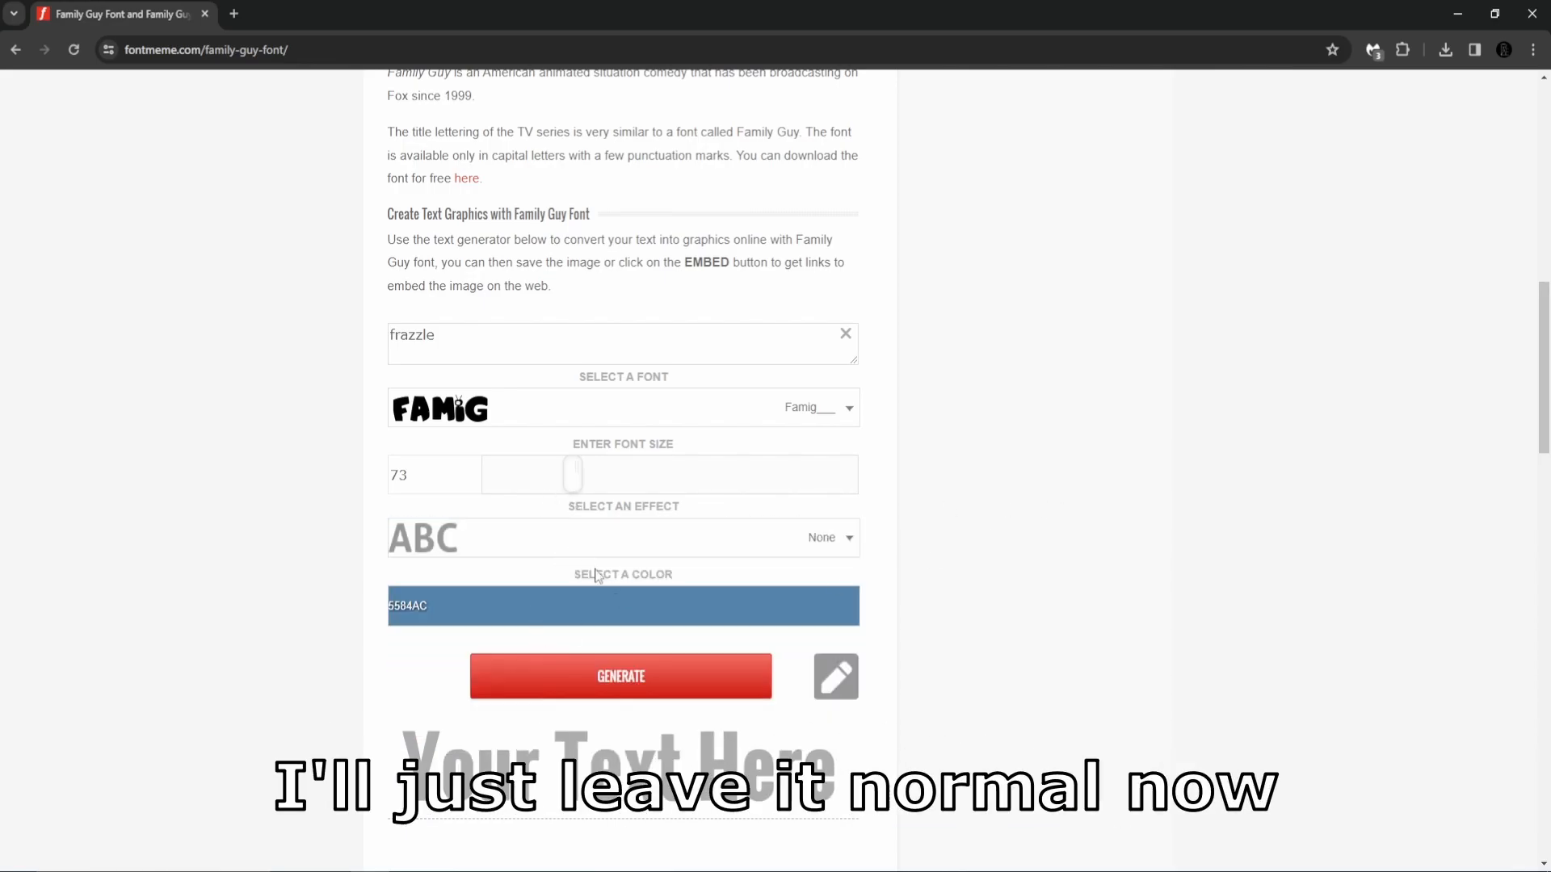
scroll(612, 666, down, 1)
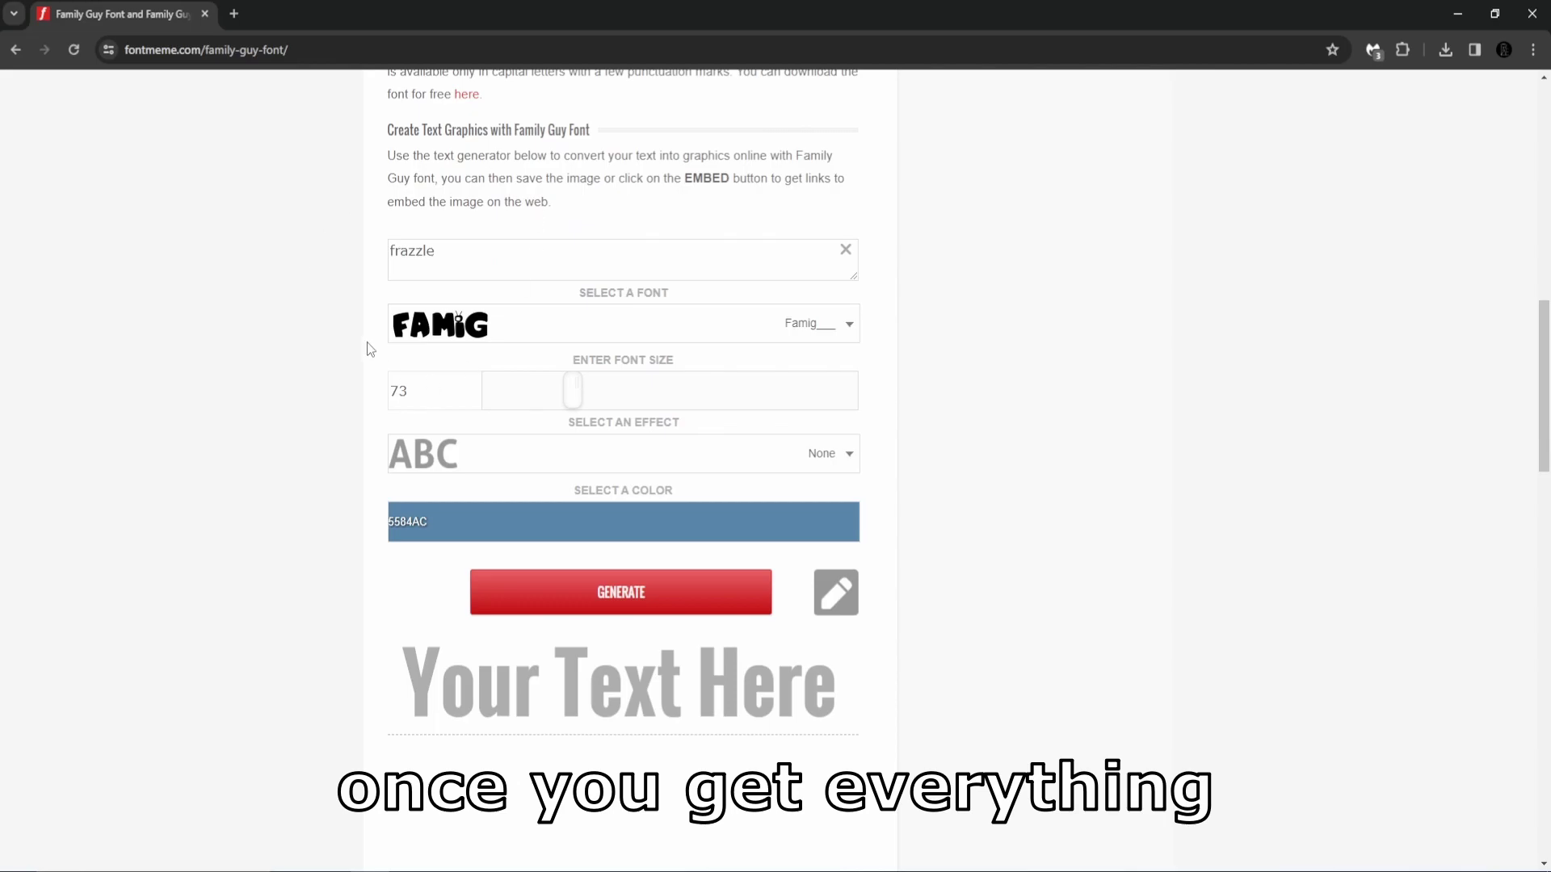
click(583, 593)
scroll(582, 534, down, 2)
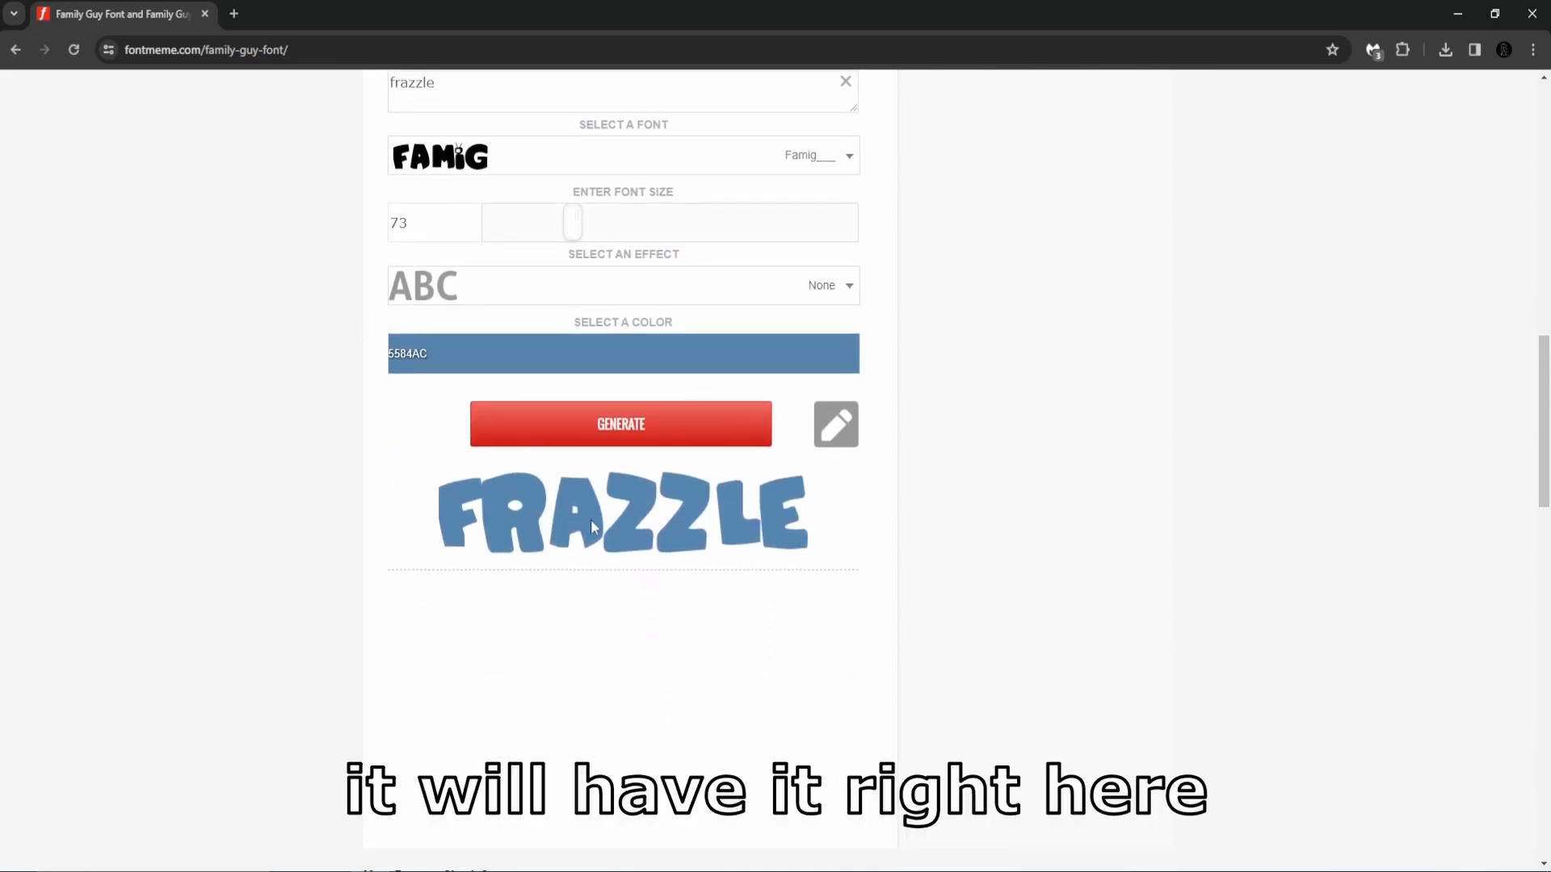
scroll(930, 506, up, 2)
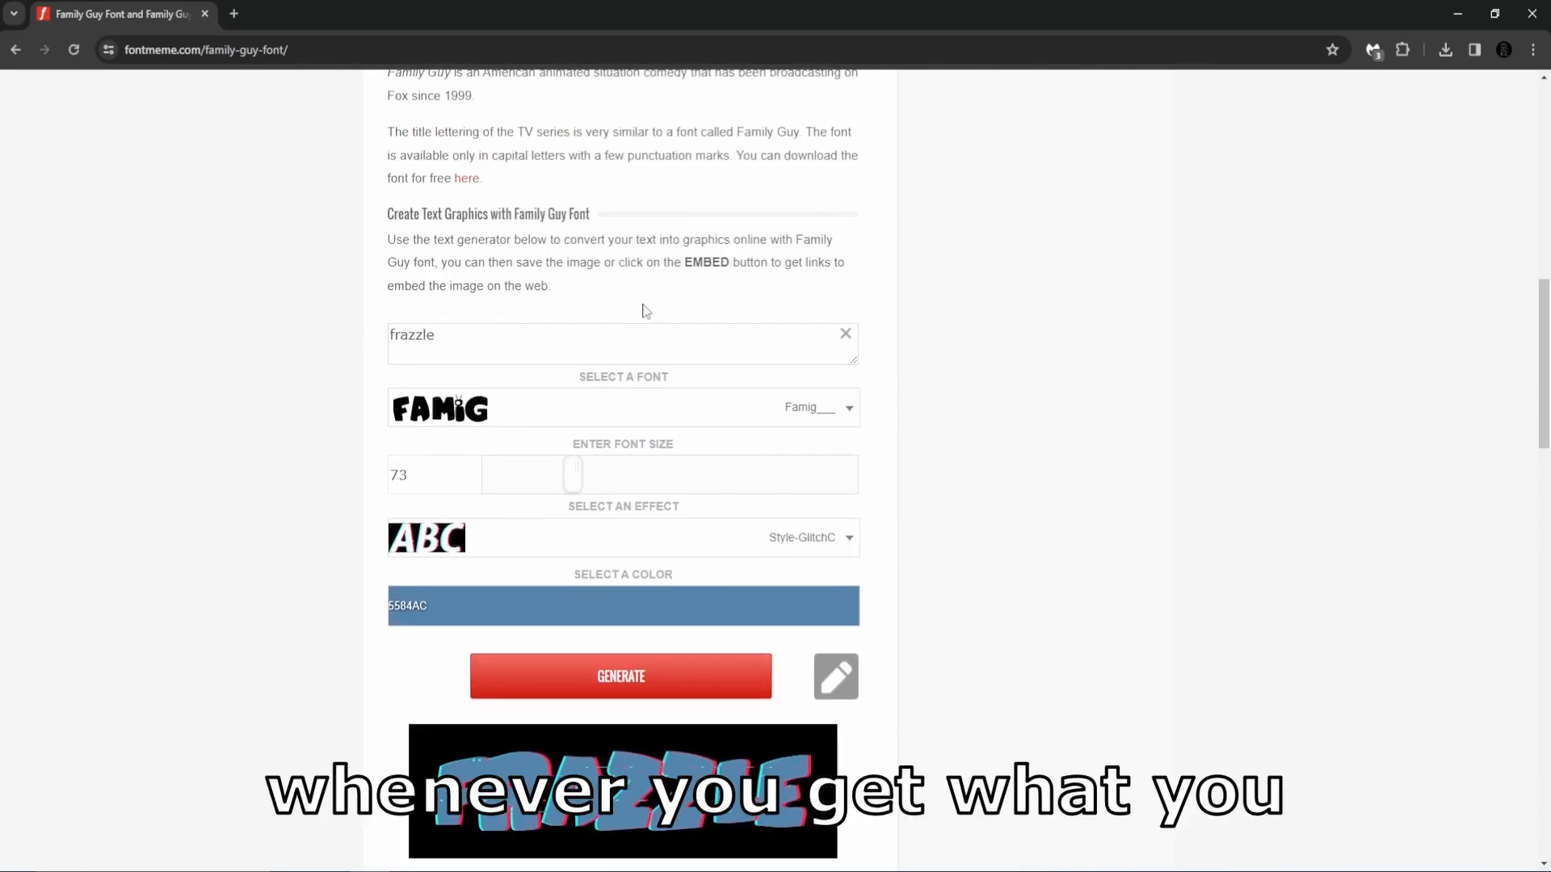
scroll(642, 312, down, 1)
scroll(590, 440, down, 1)
Step: Download the generated FRAZZLE graphic as a PNG from the edit panel
click(832, 518)
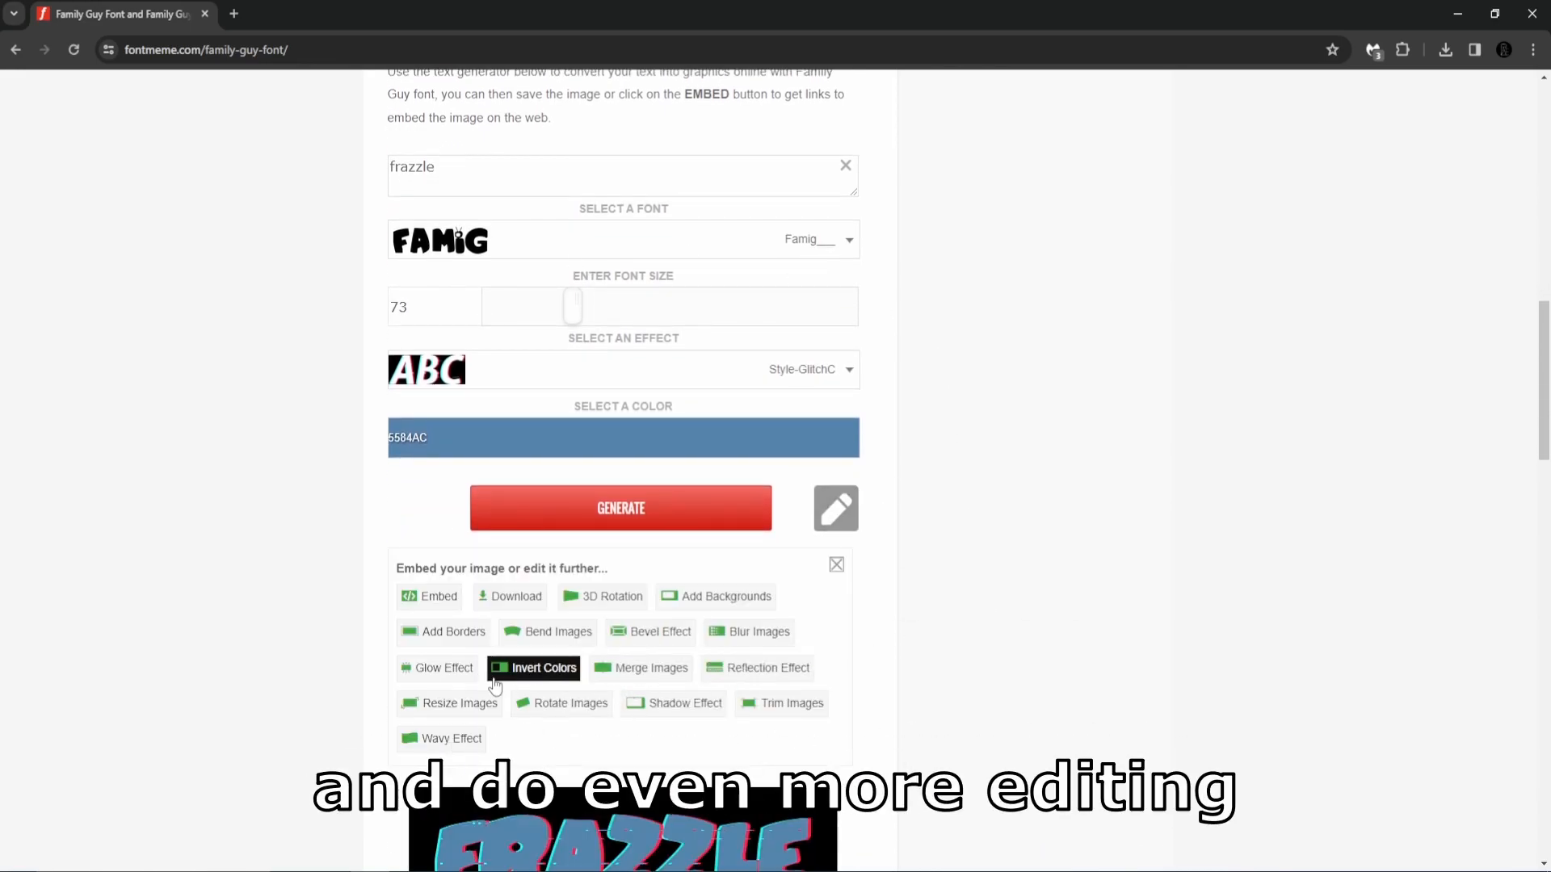
click(513, 599)
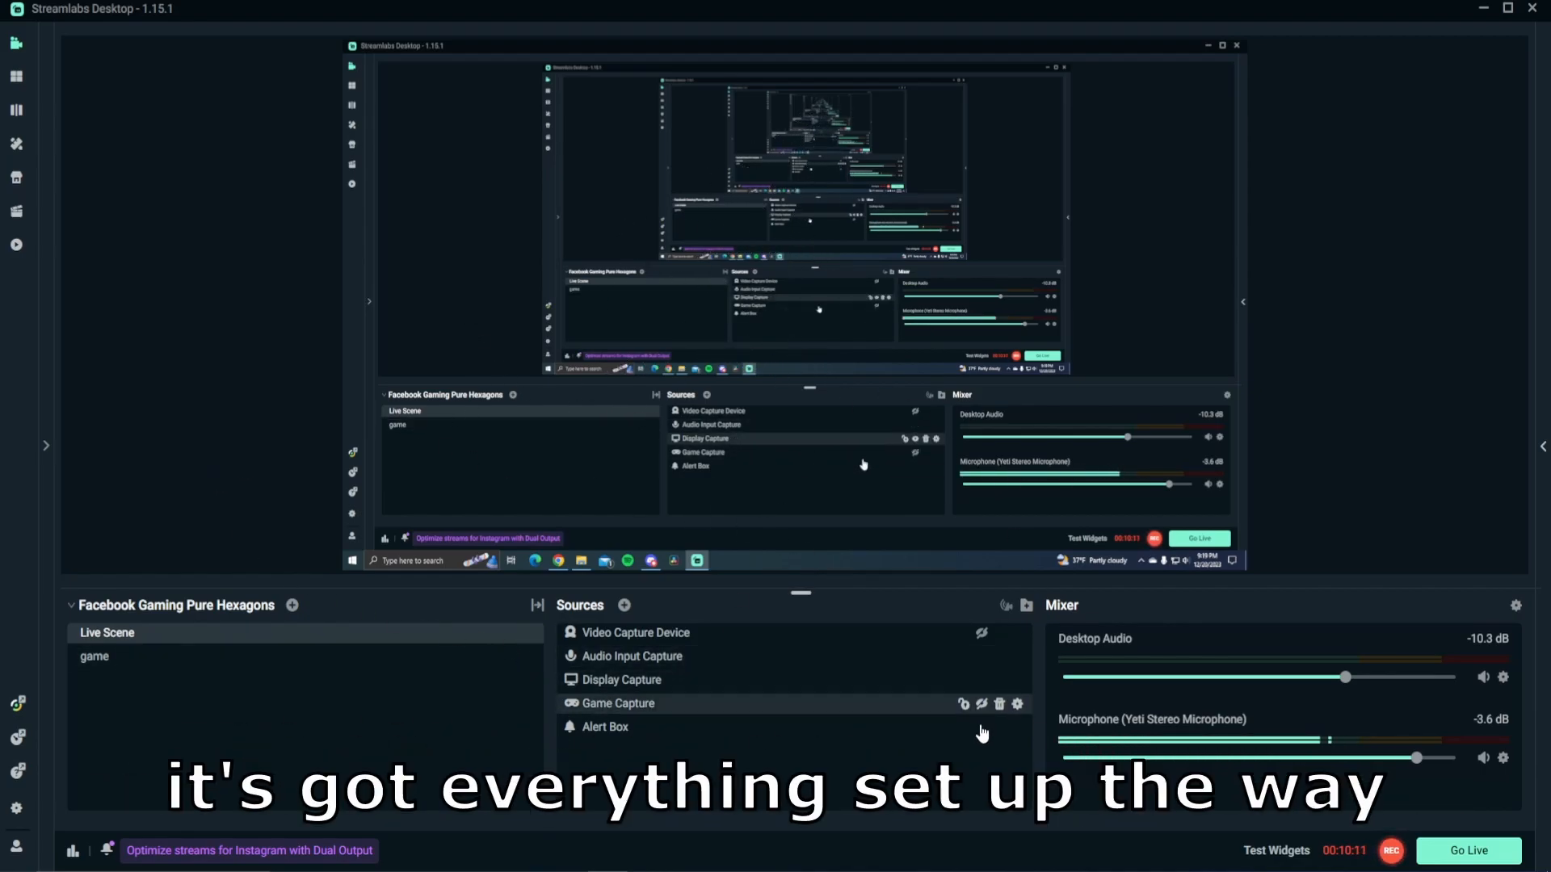
Step: Log out of the Streamlabs Desktop streaming account
click(16, 848)
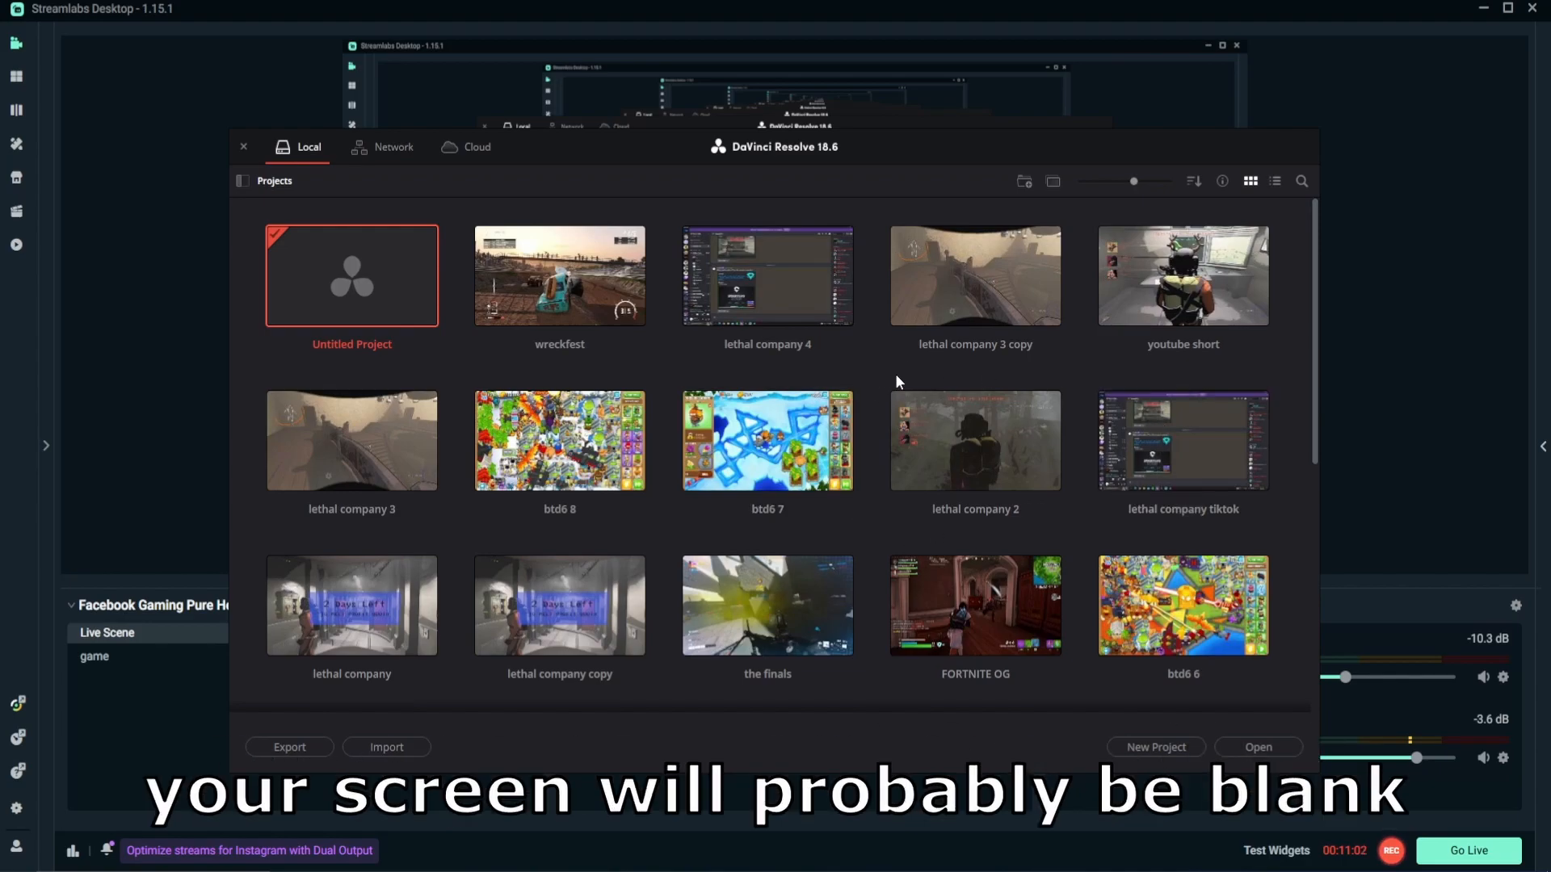
Step: Create the project 'edrtdfhd', go to the Edit page, and bring up the StreamLabsRecorded folder
click(1154, 747)
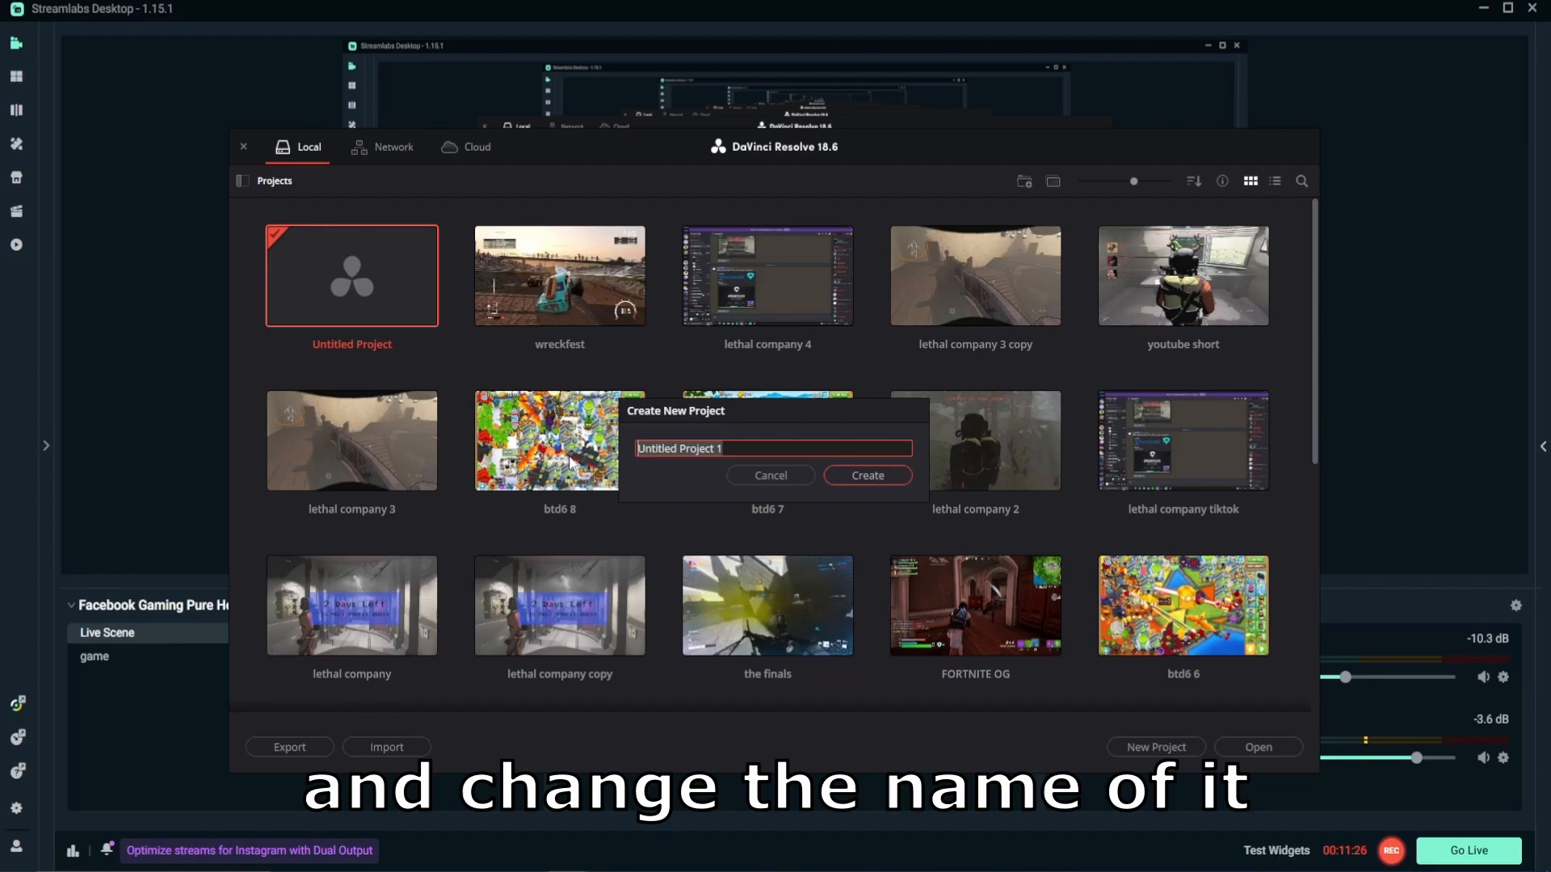
text(edrtdfhd)
click(847, 470)
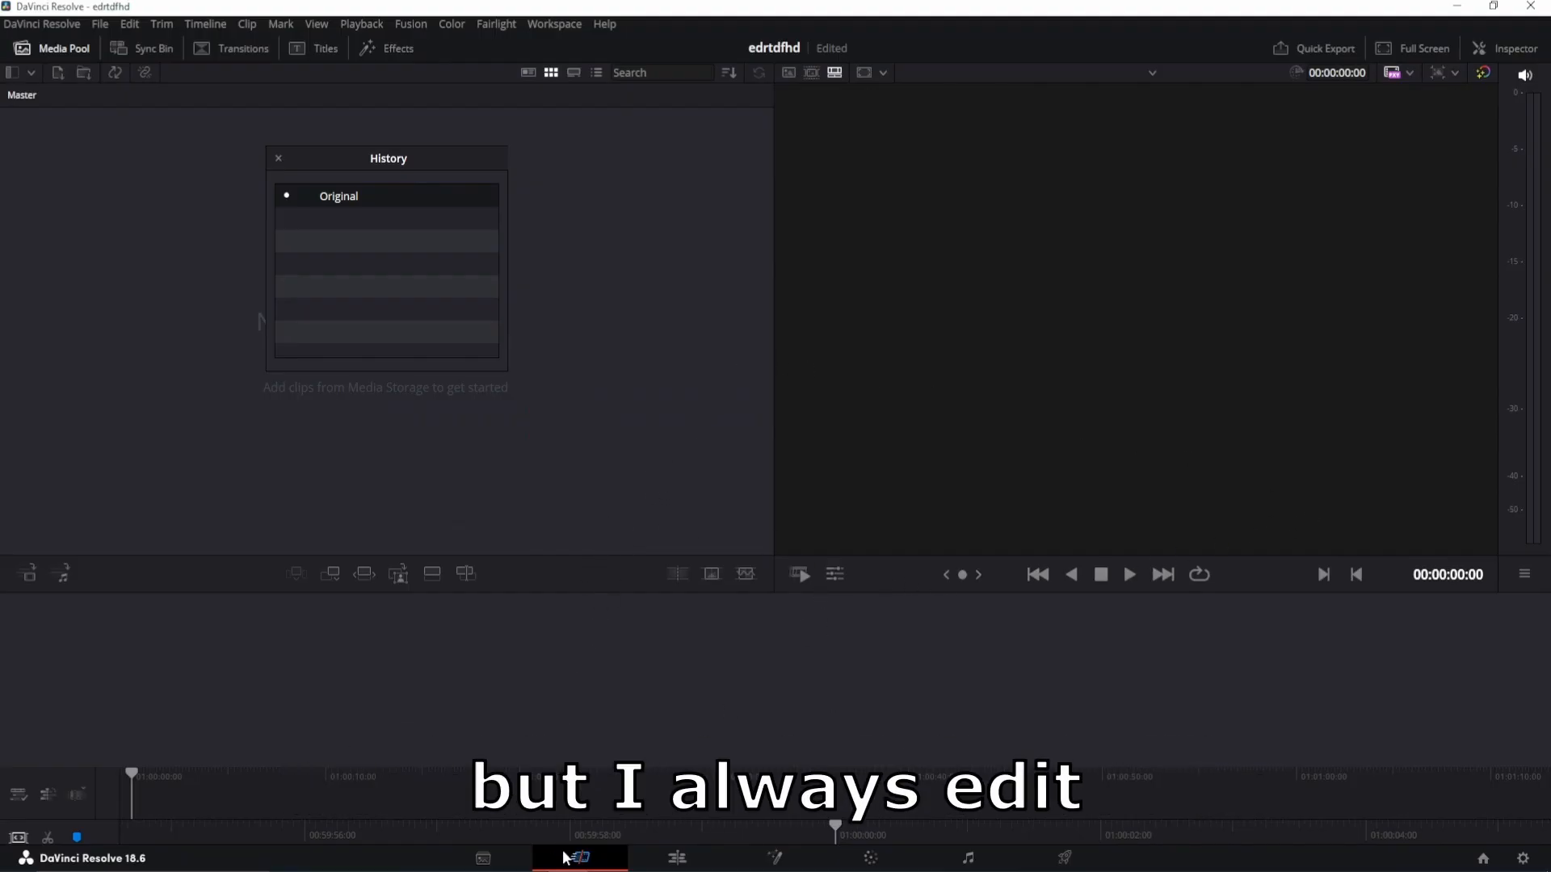
click(676, 858)
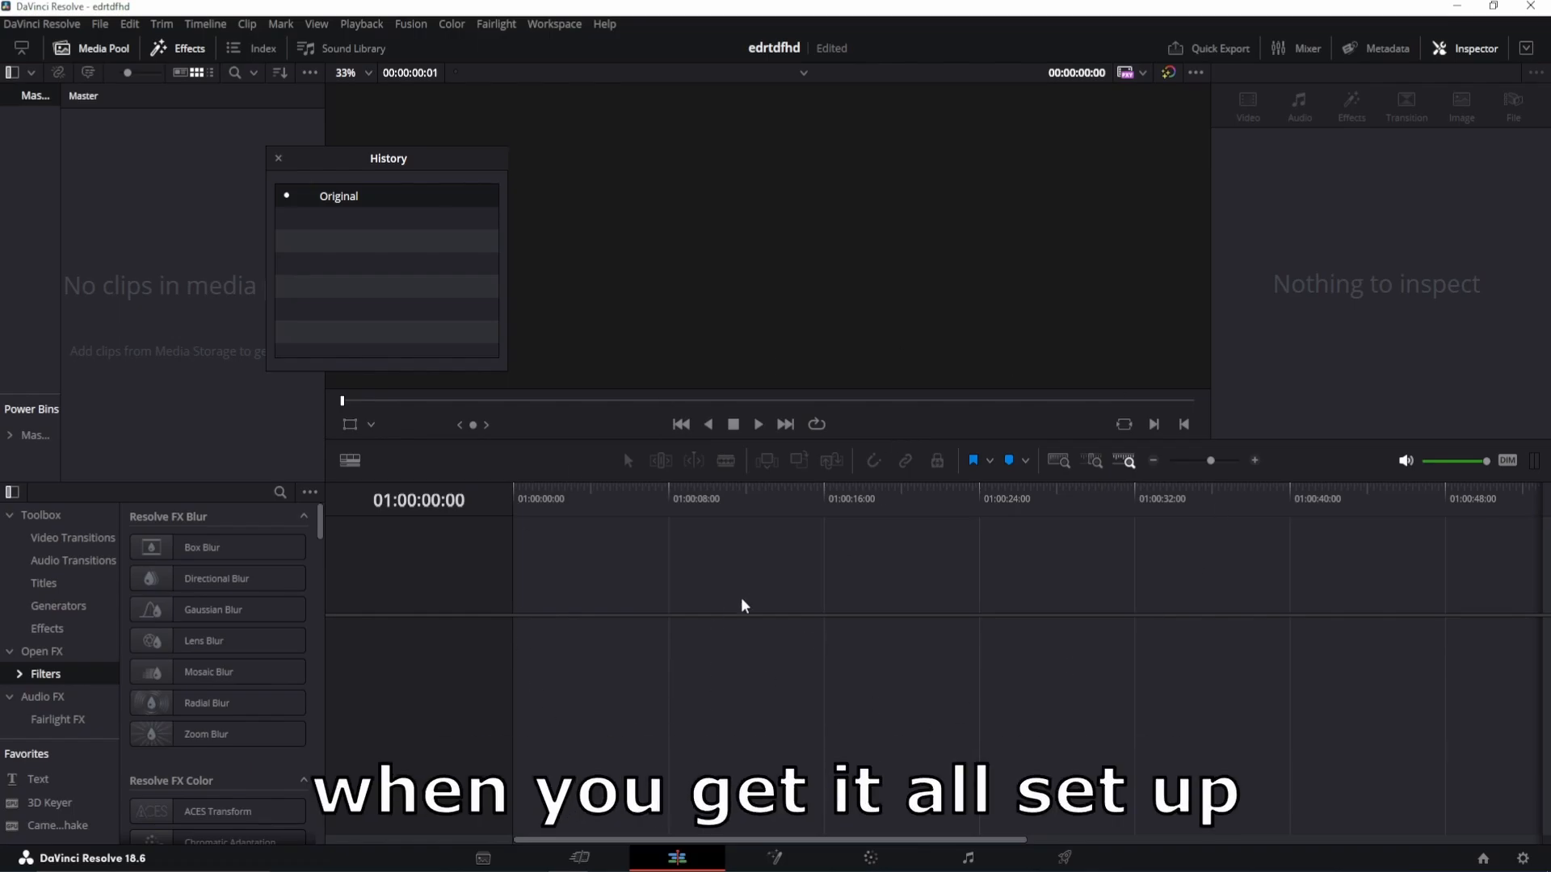
key(alt+Tab)
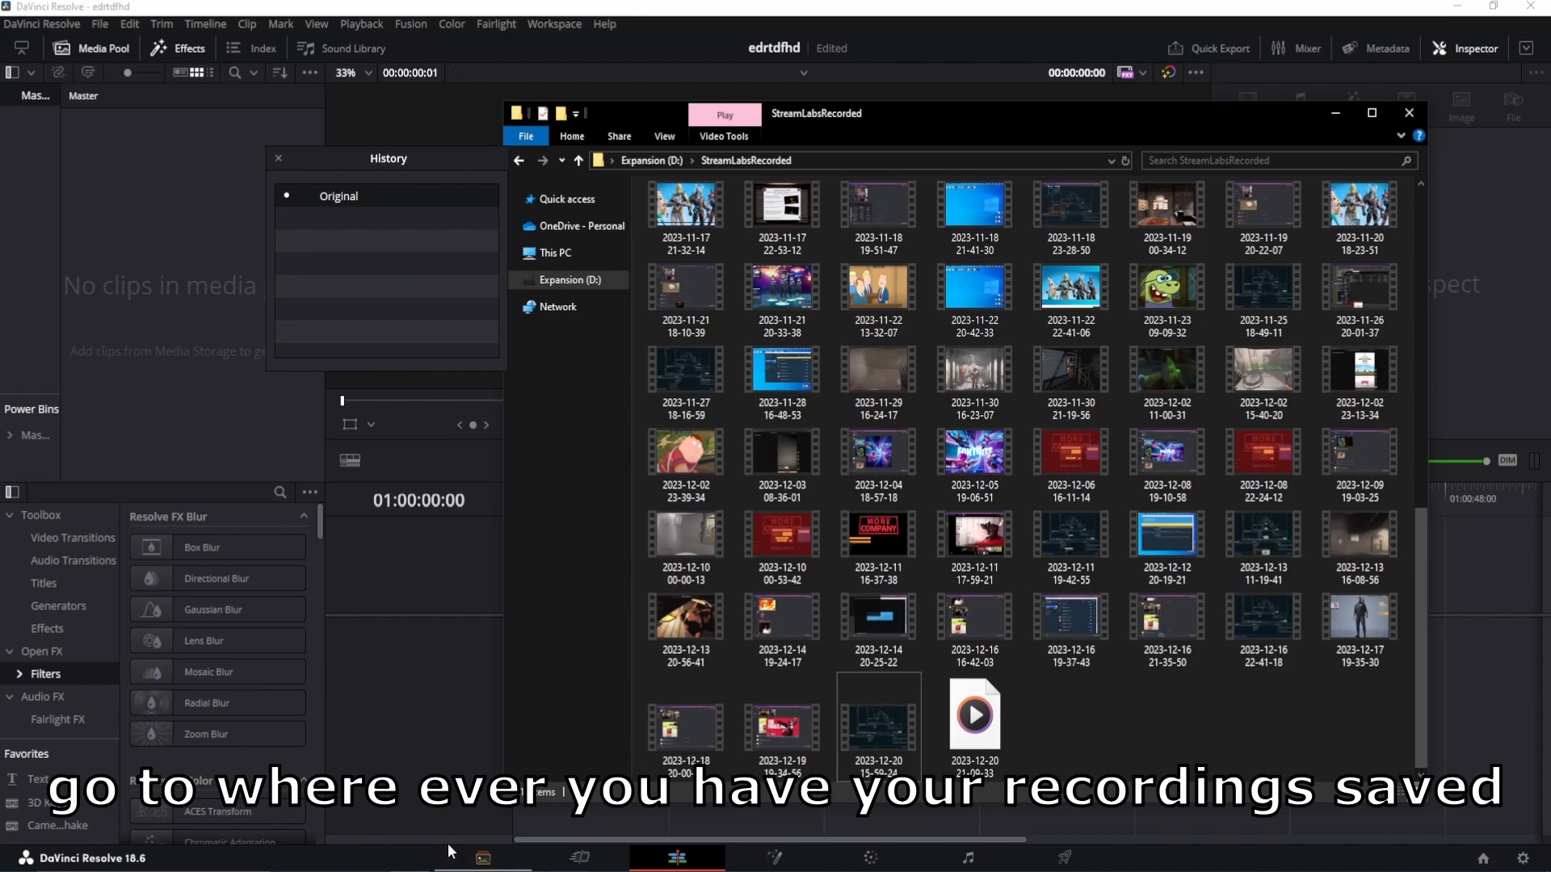
drag(685, 533, 163, 289)
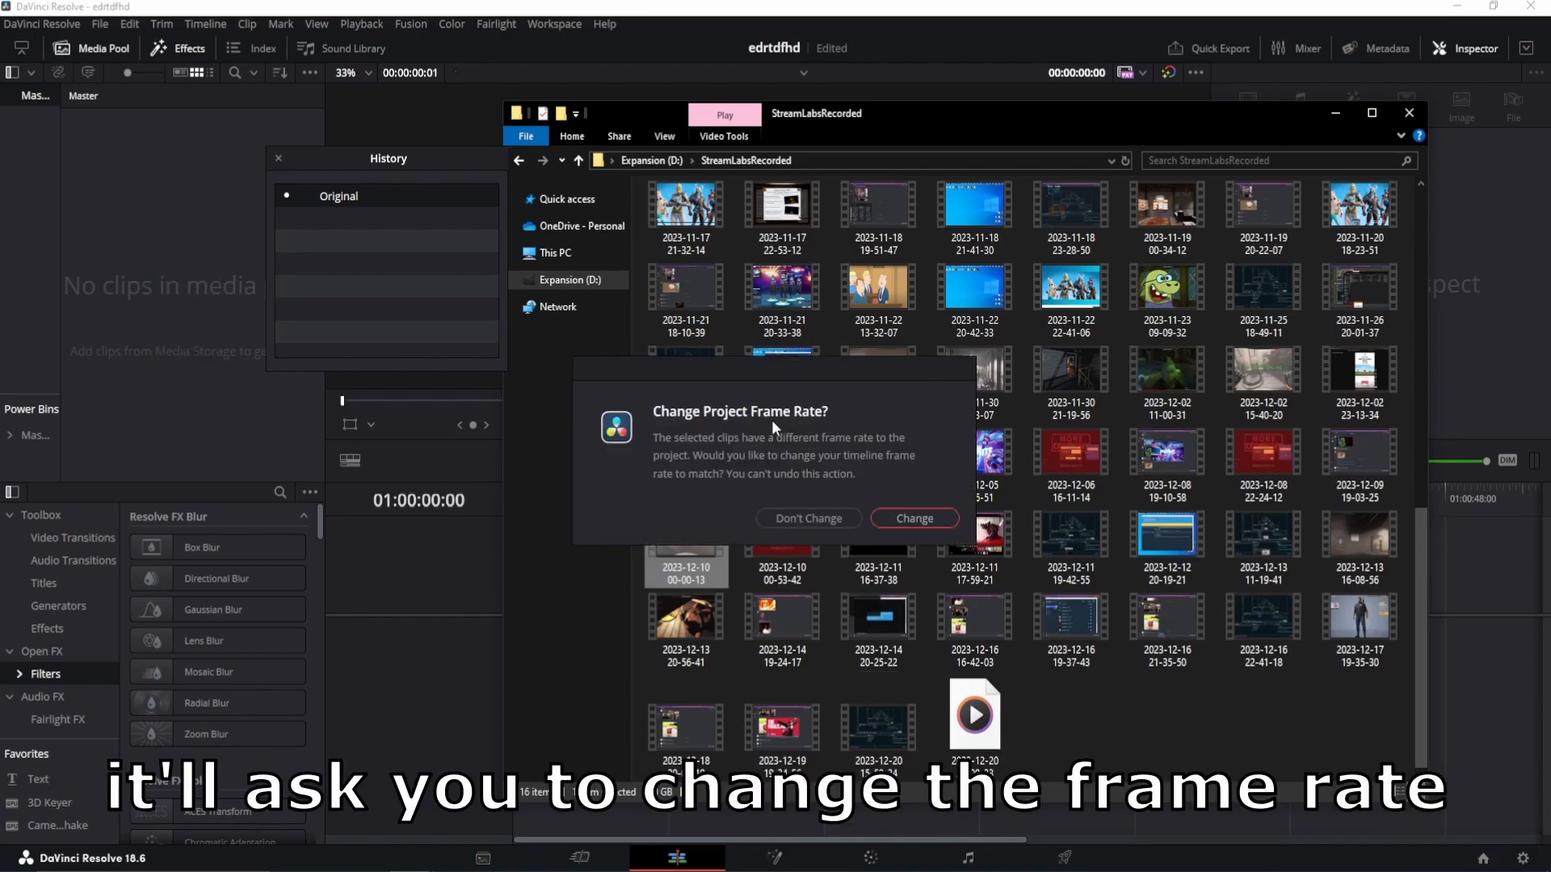
click(929, 517)
click(59, 184)
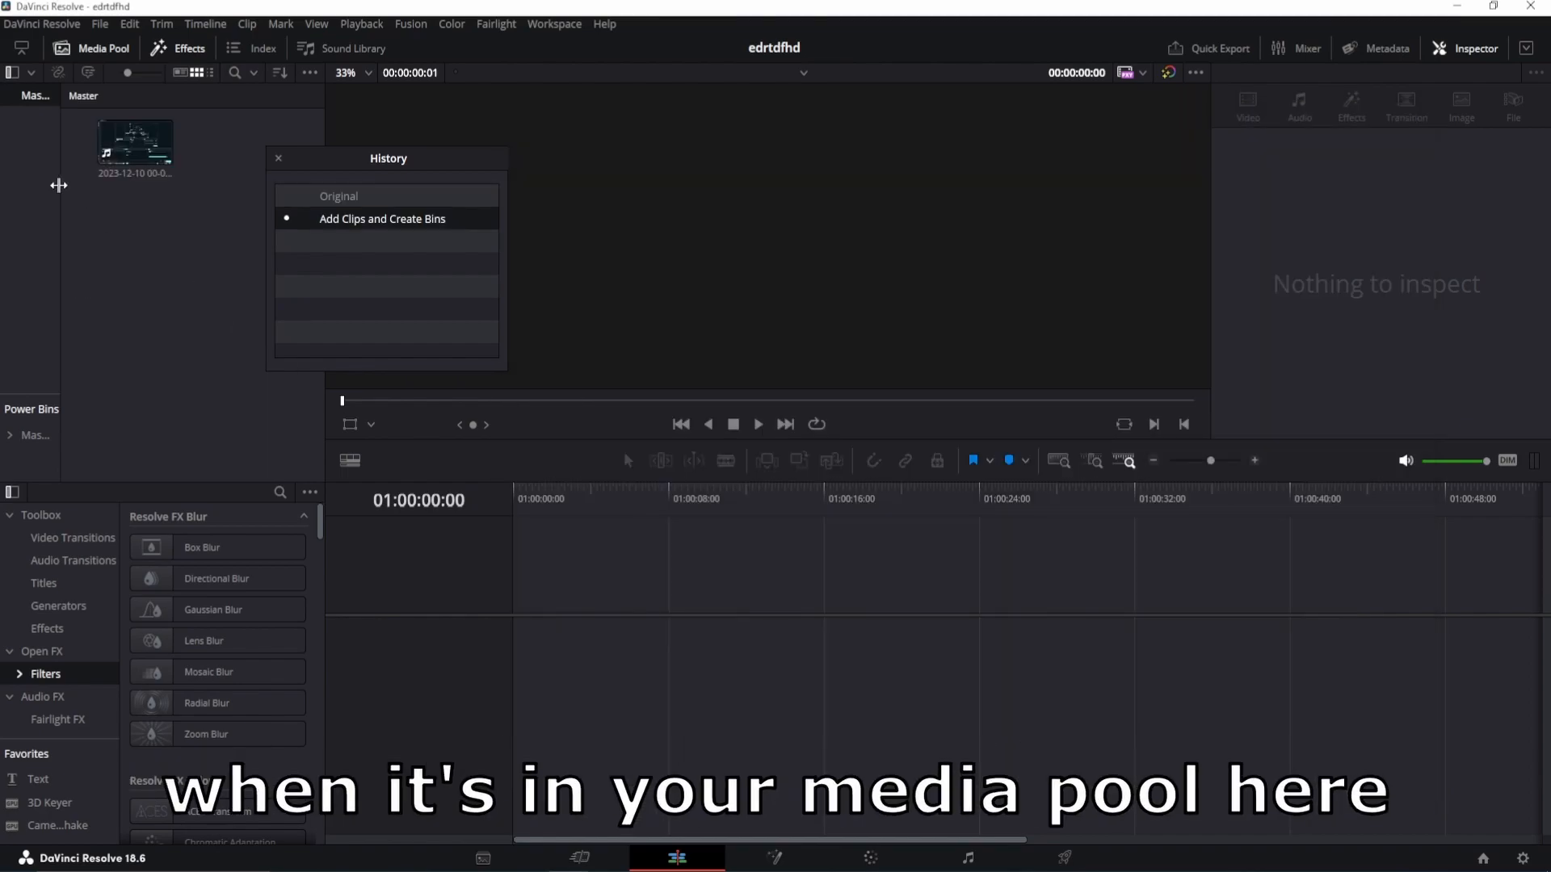
drag(136, 144, 534, 654)
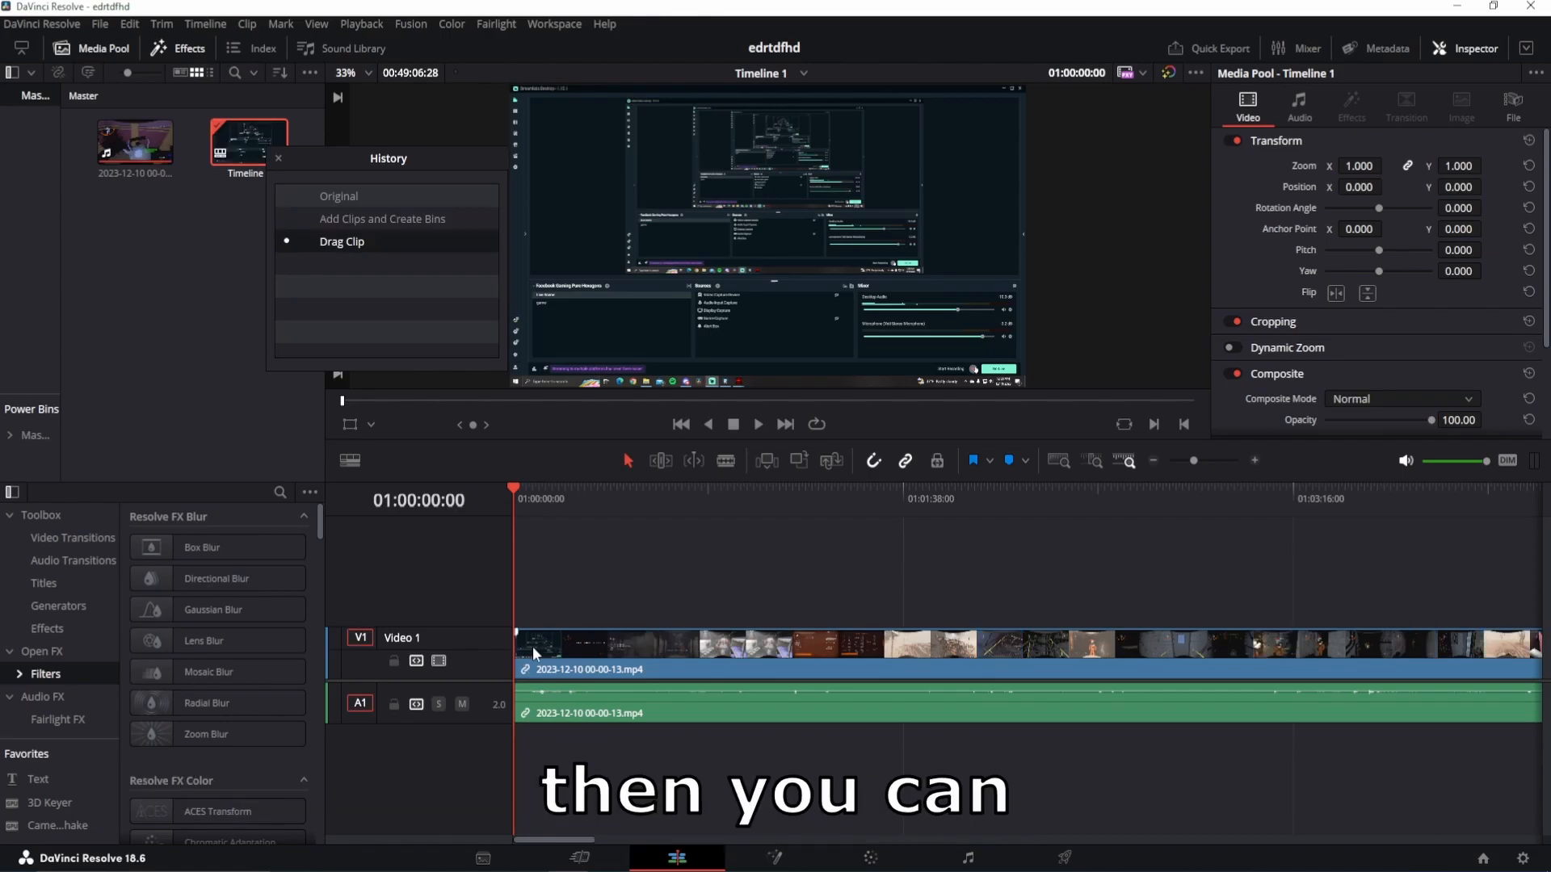
Step: Scrub through the clip, select it and drag its audio volume line lower
drag(517, 493, 621, 508)
click(680, 673)
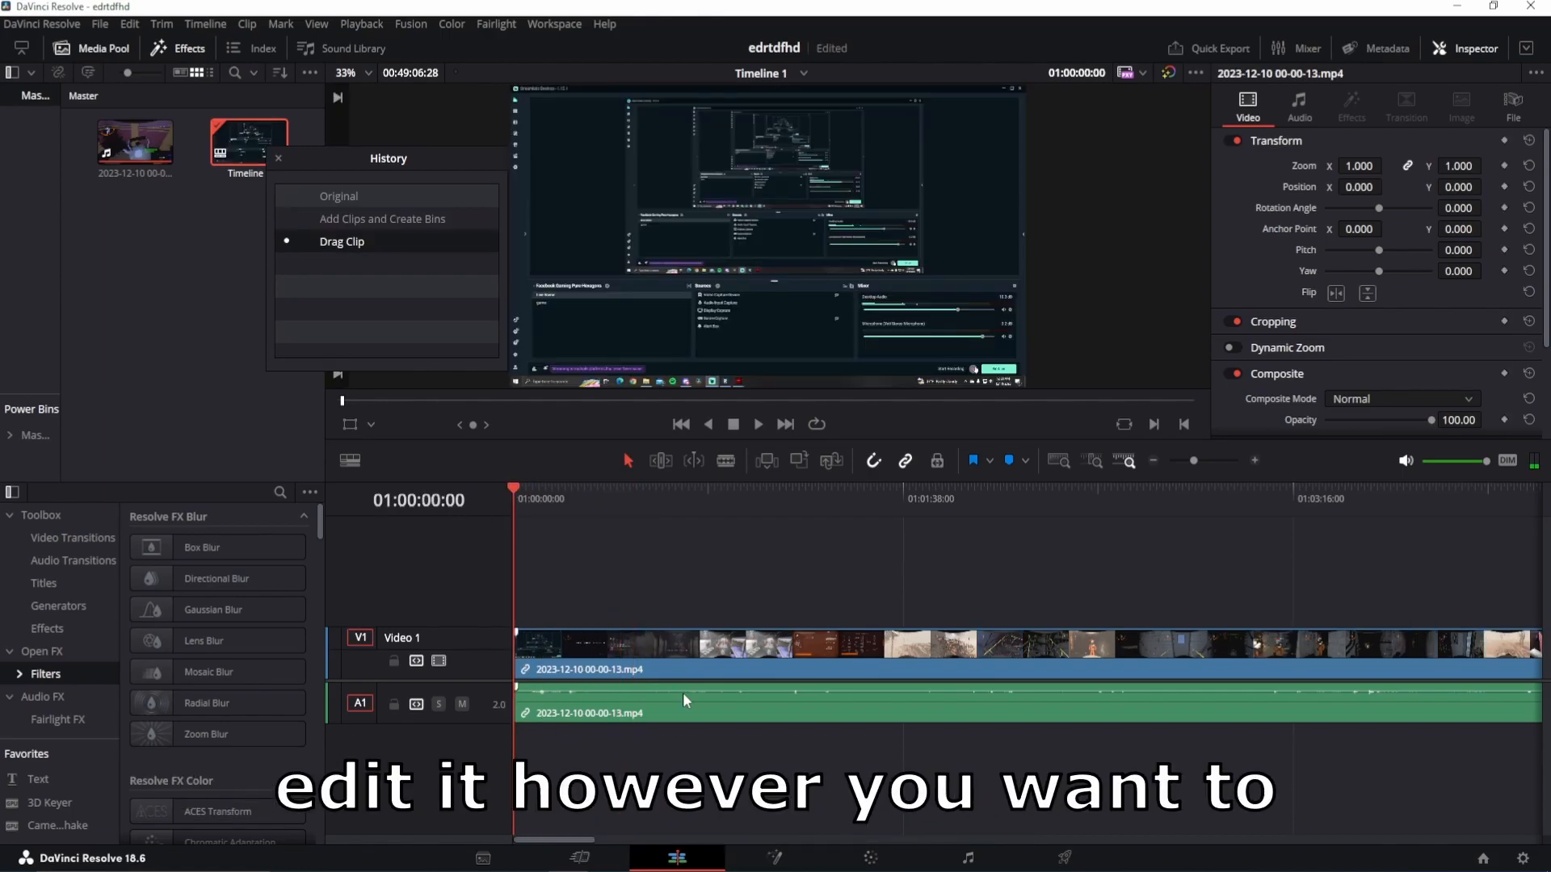
drag(682, 699, 682, 720)
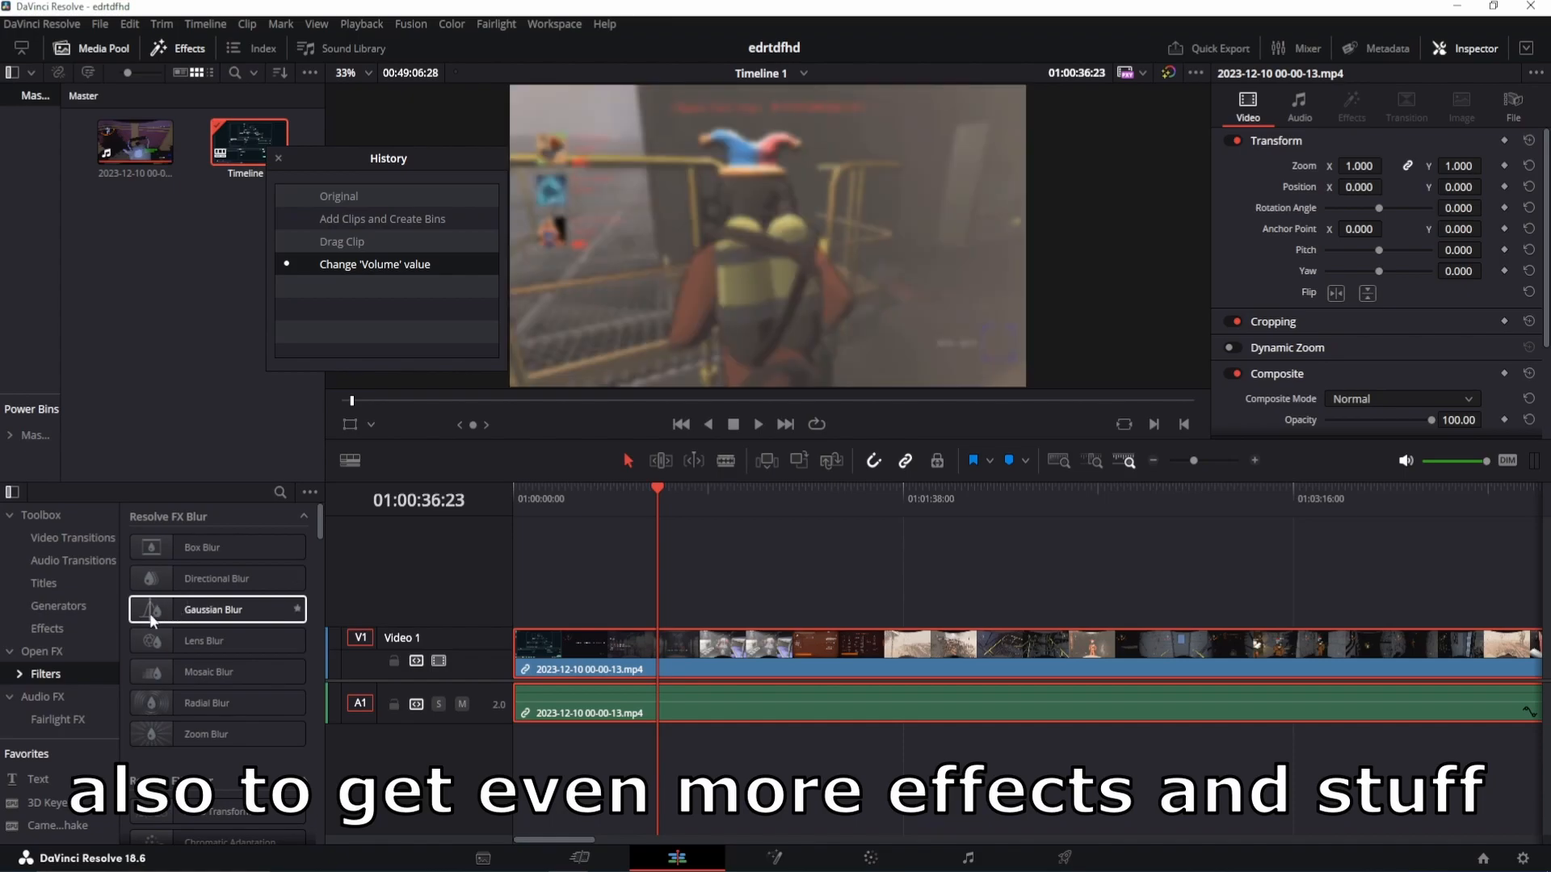
Step: Go to the Deliver page and look at the render file destination picker before dismissing it
click(824, 533)
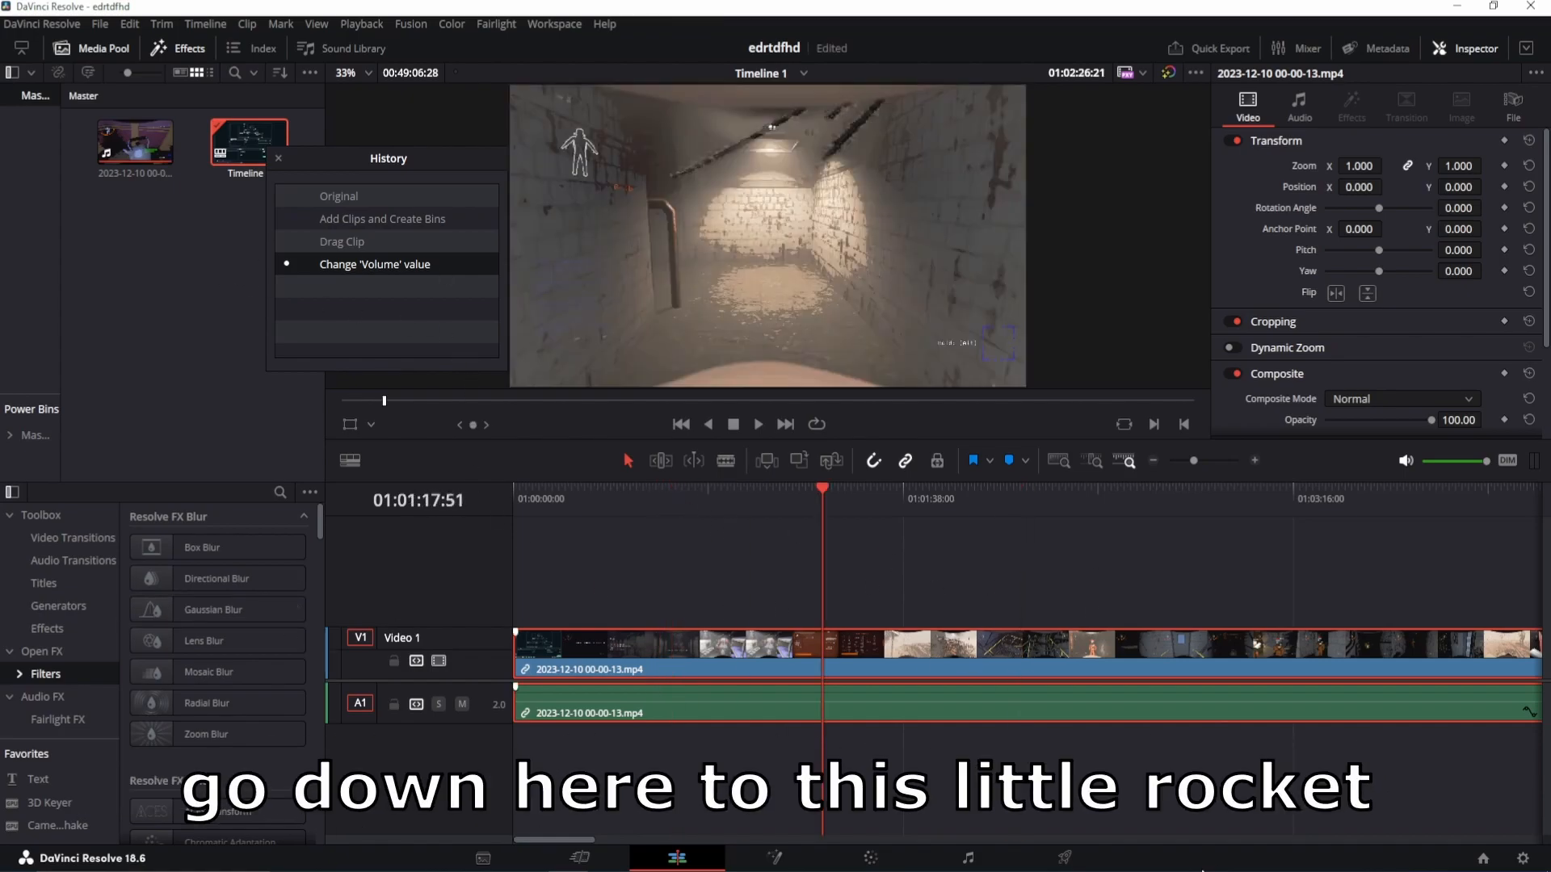
click(1067, 861)
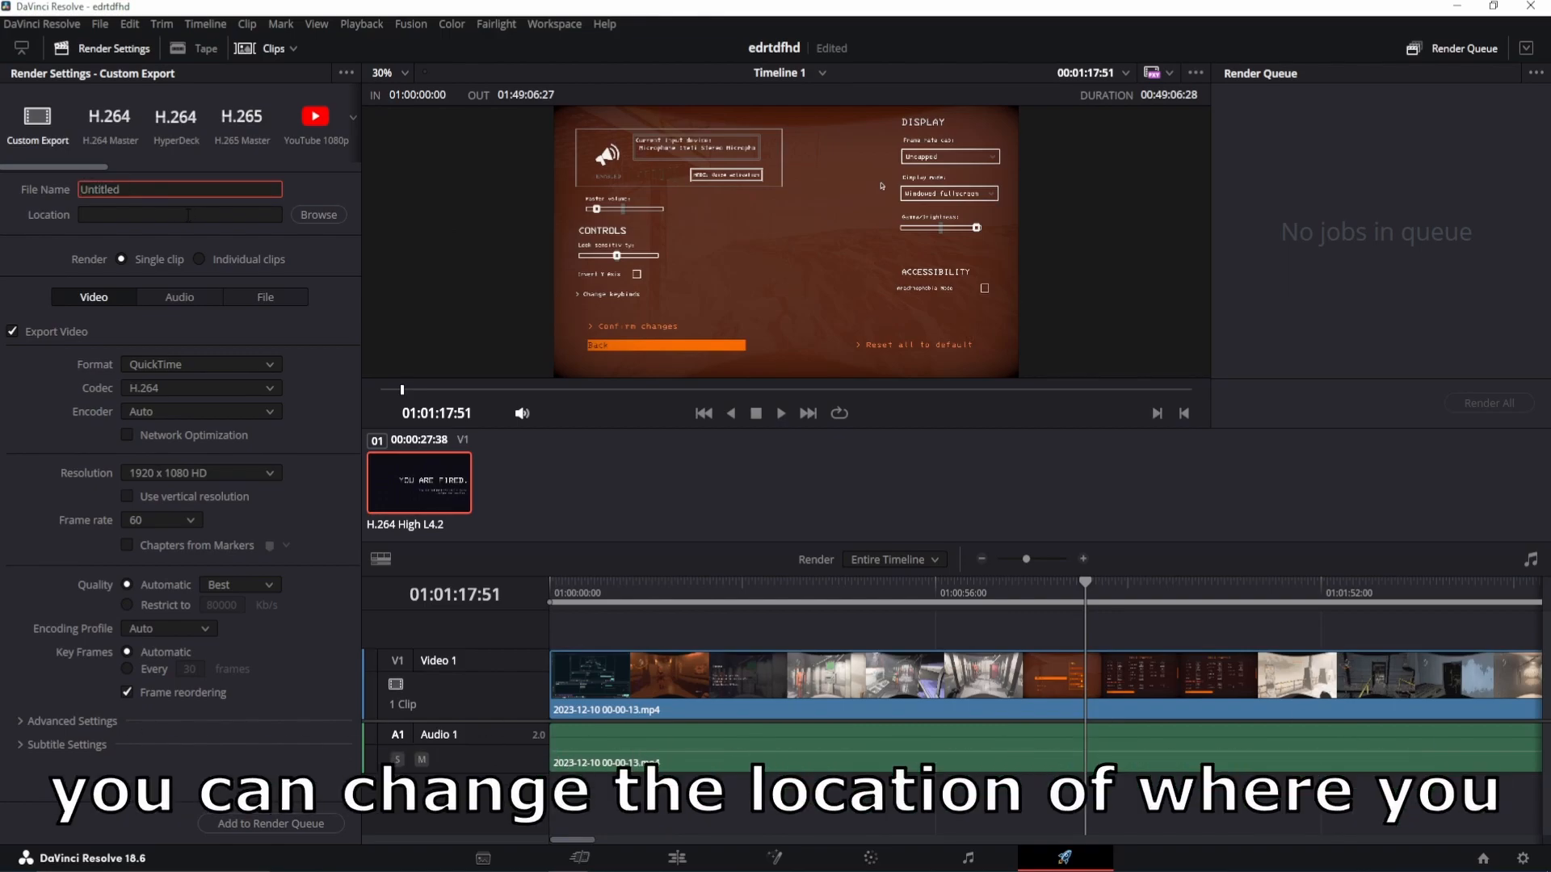
click(318, 214)
scroll(727, 461, down, 3)
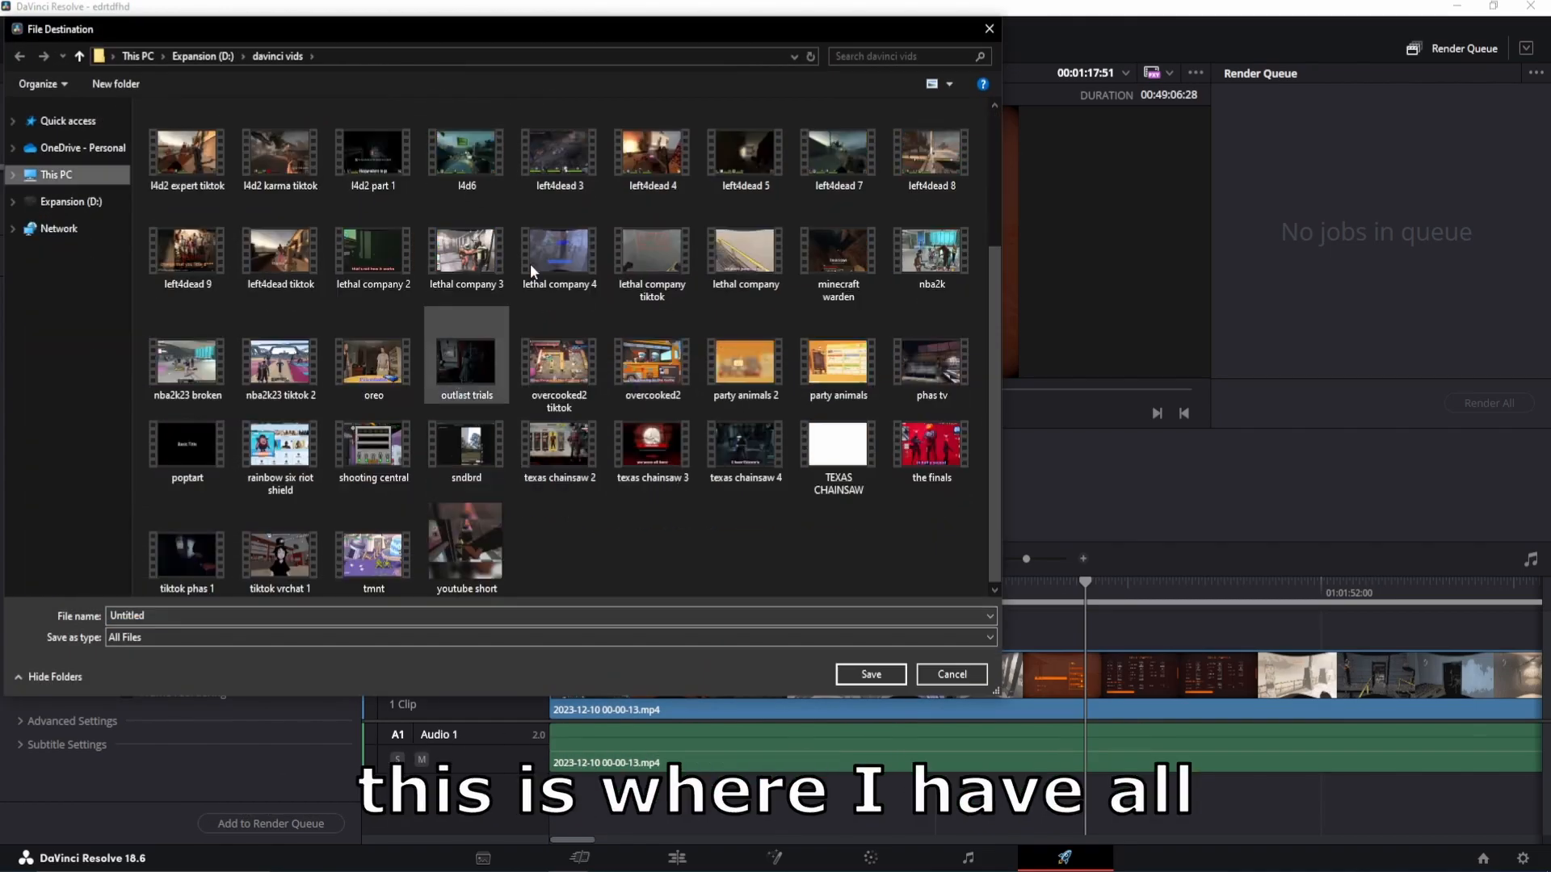
scroll(737, 364, up, 3)
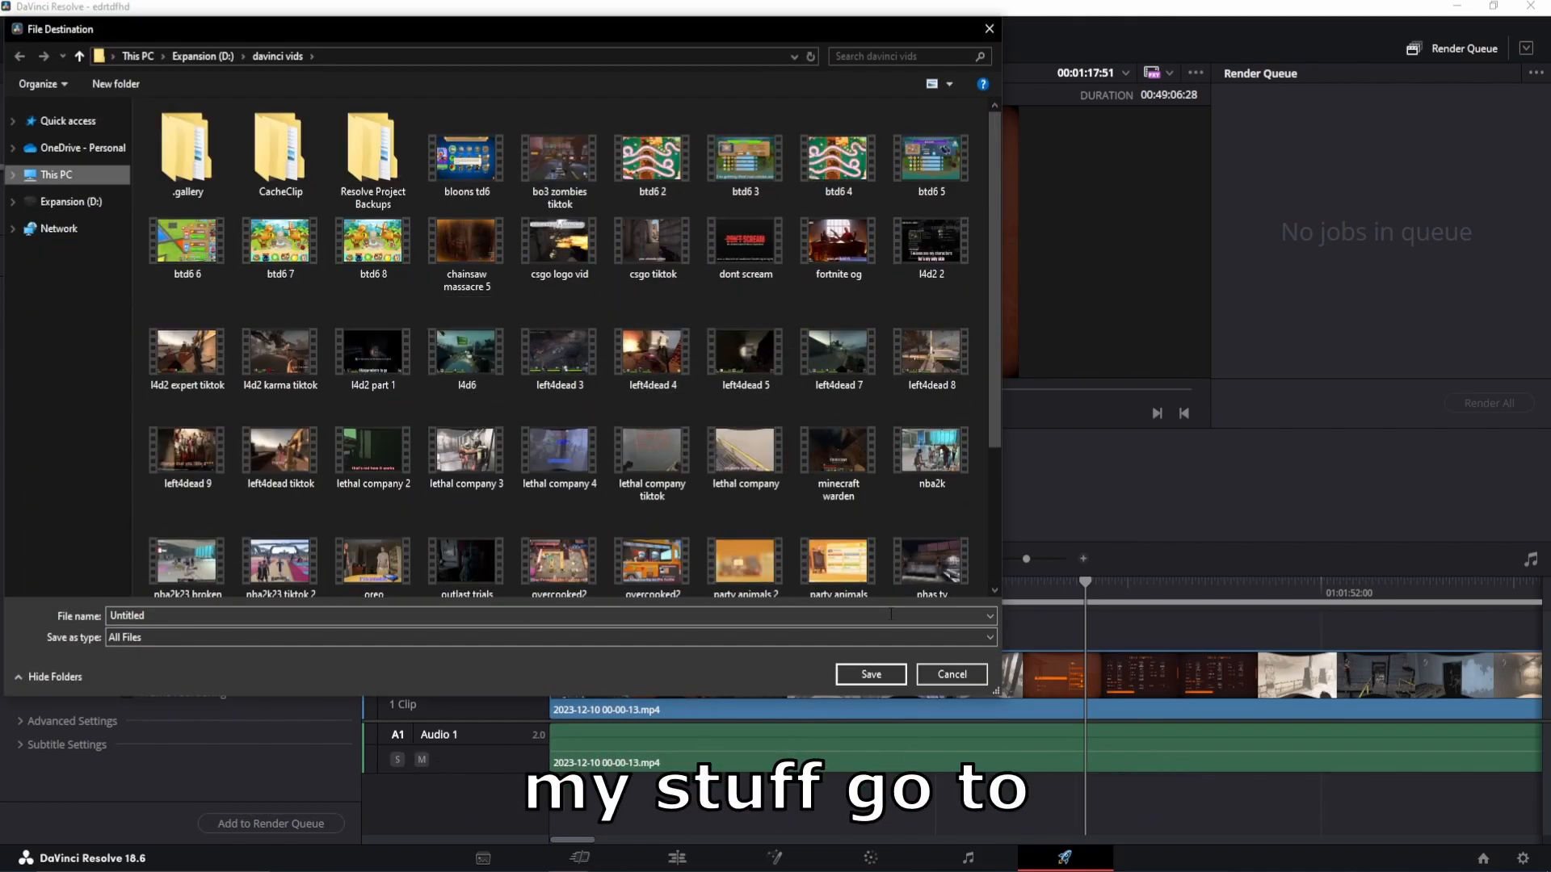
key(Escape)
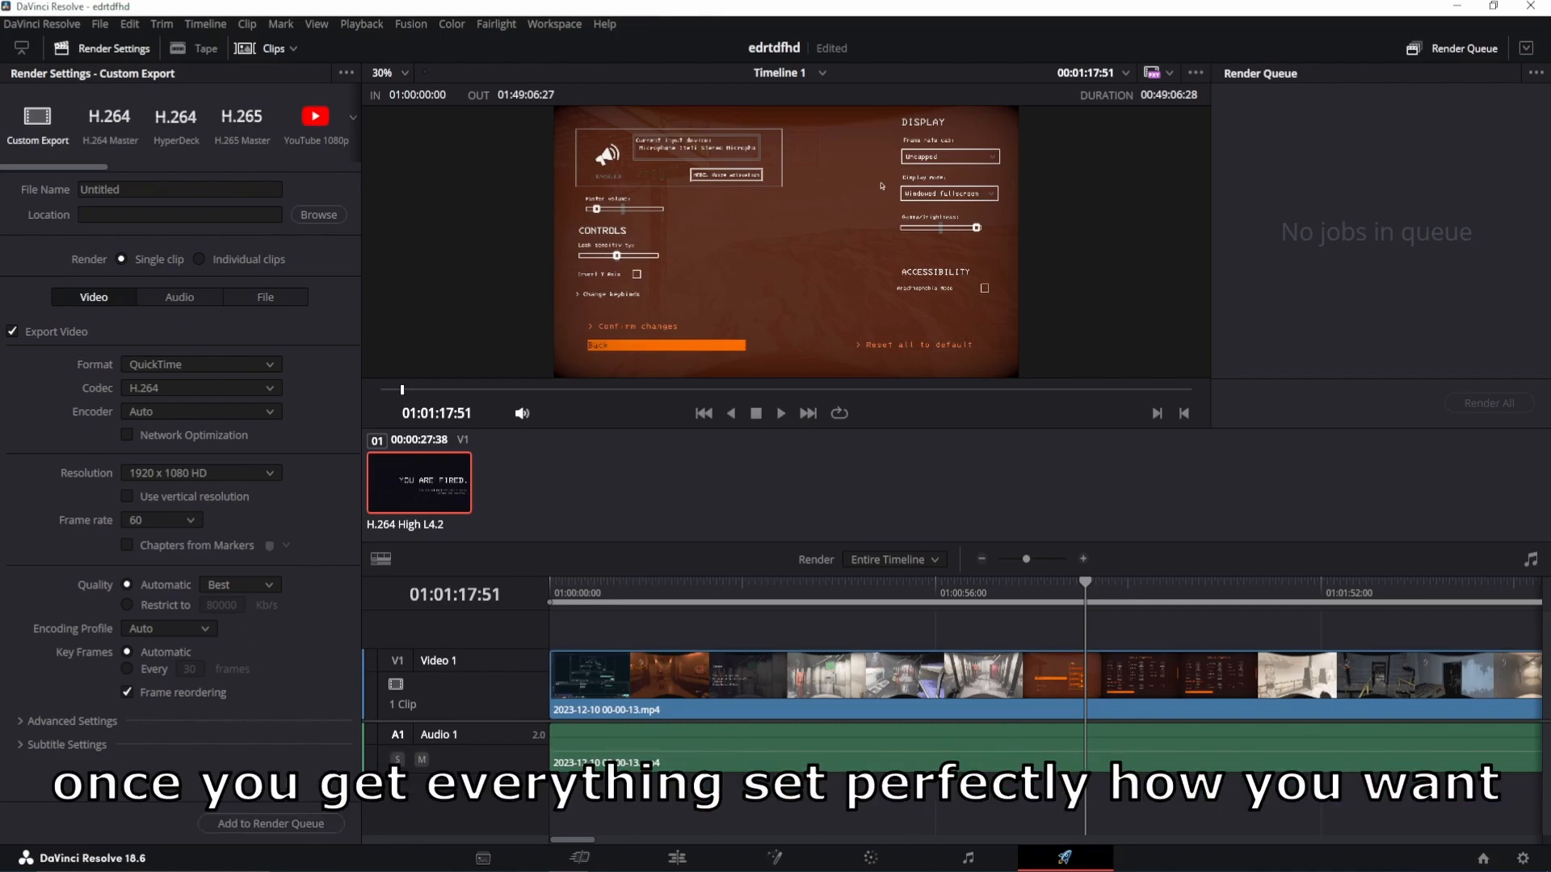
Step: Add the timeline to the render queue as Untitled.mov in D:\davinci vids
click(268, 824)
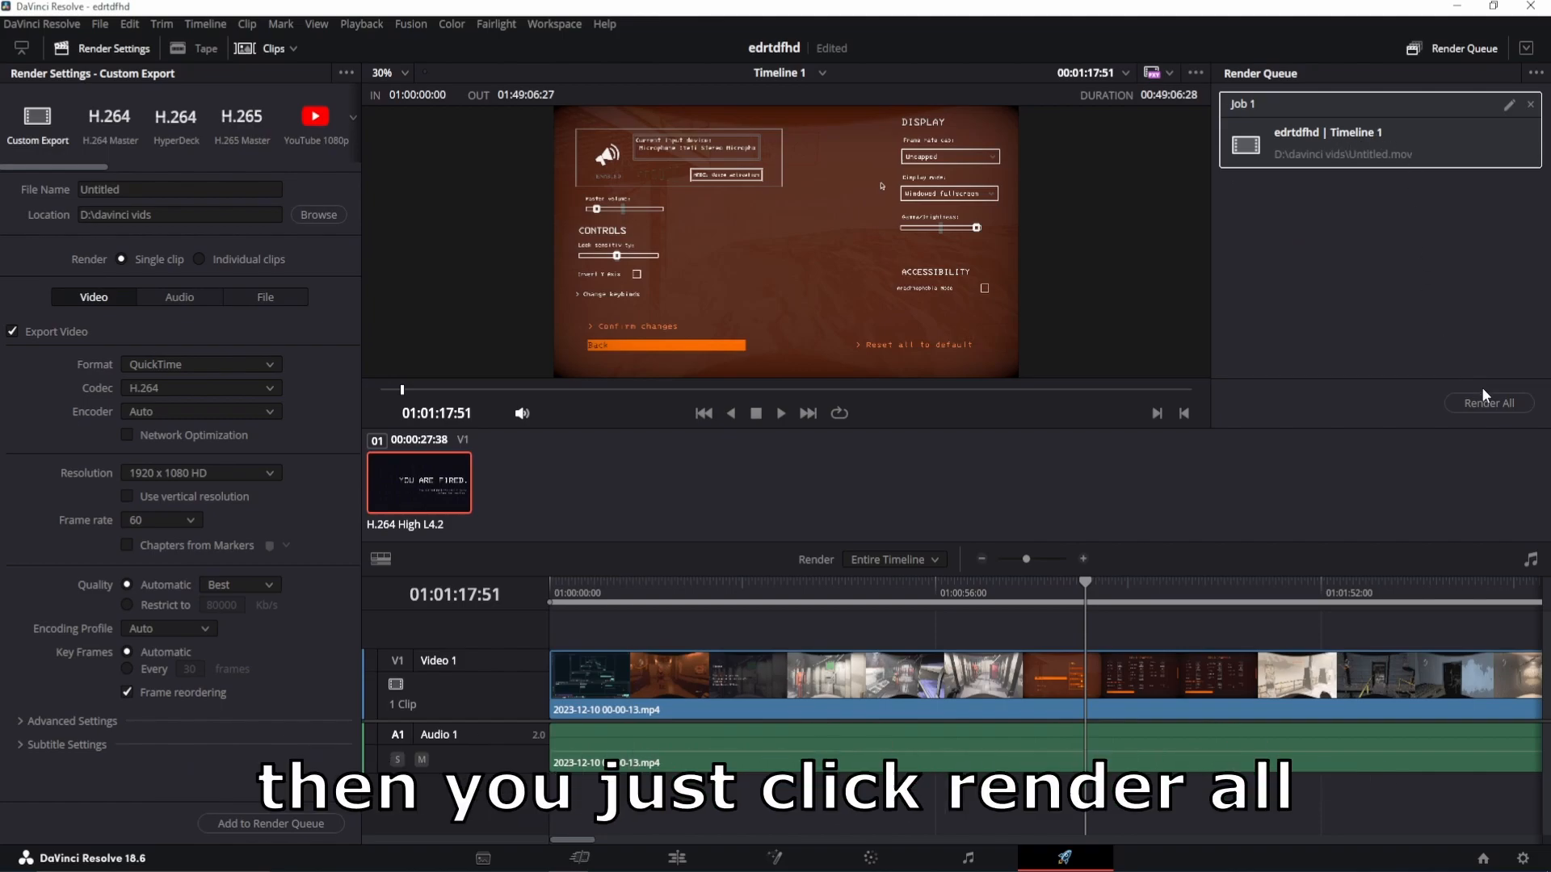